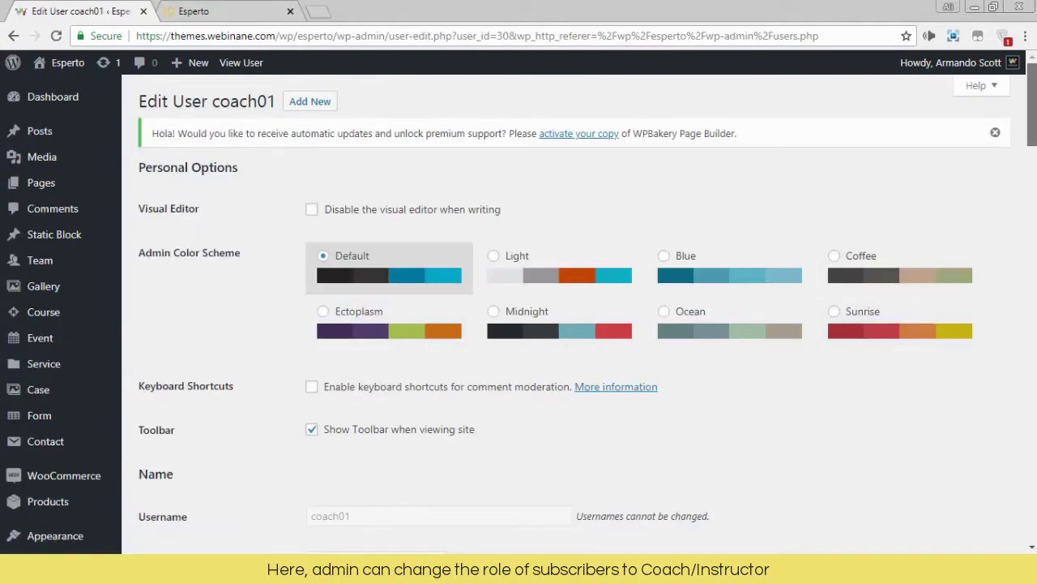
# - Change the role of user coach01 to Coach / Instructor and save the user's profile
pyautogui.scroll(-4, 741, 147)
pyautogui.click(412, 217)
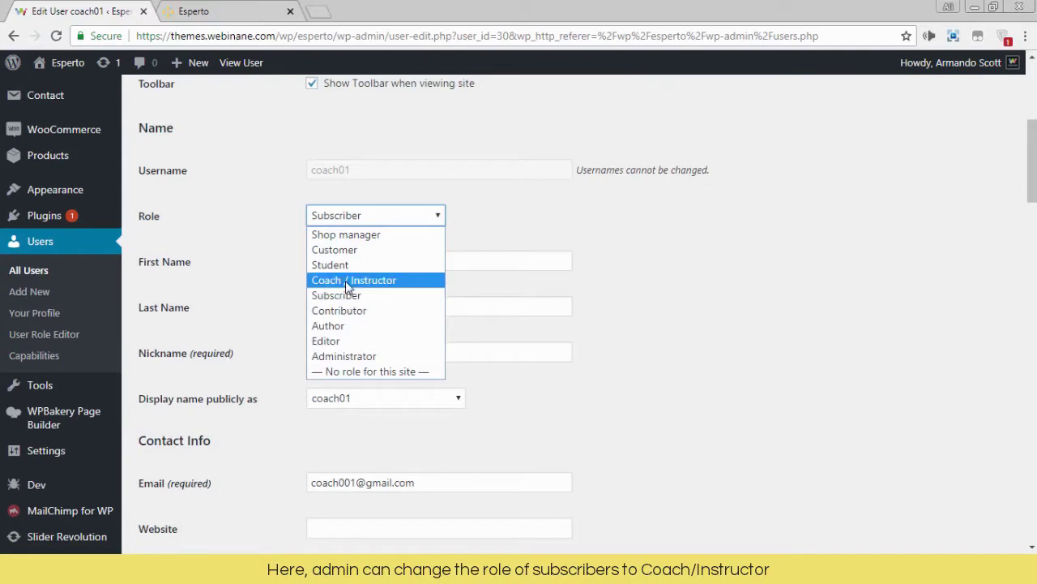
pyautogui.click(349, 281)
pyautogui.moveTo(1031, 166); pyautogui.dragTo(1024, 495)
pyautogui.click(173, 476)
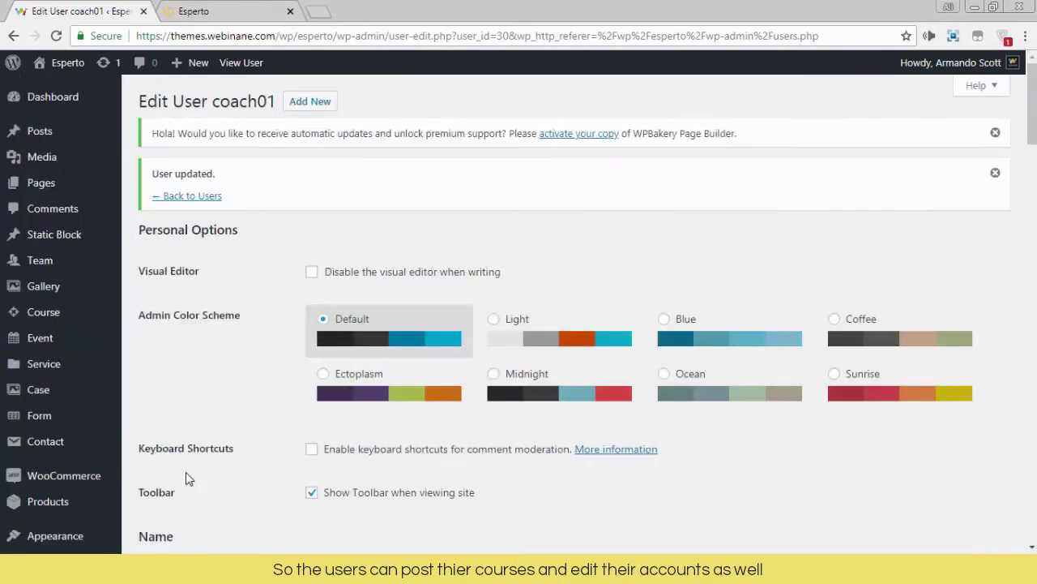
# - Open the Esperto theme options and go to the Teacher Settings under Profile Setting
pyautogui.scroll(-3, 518, 316)
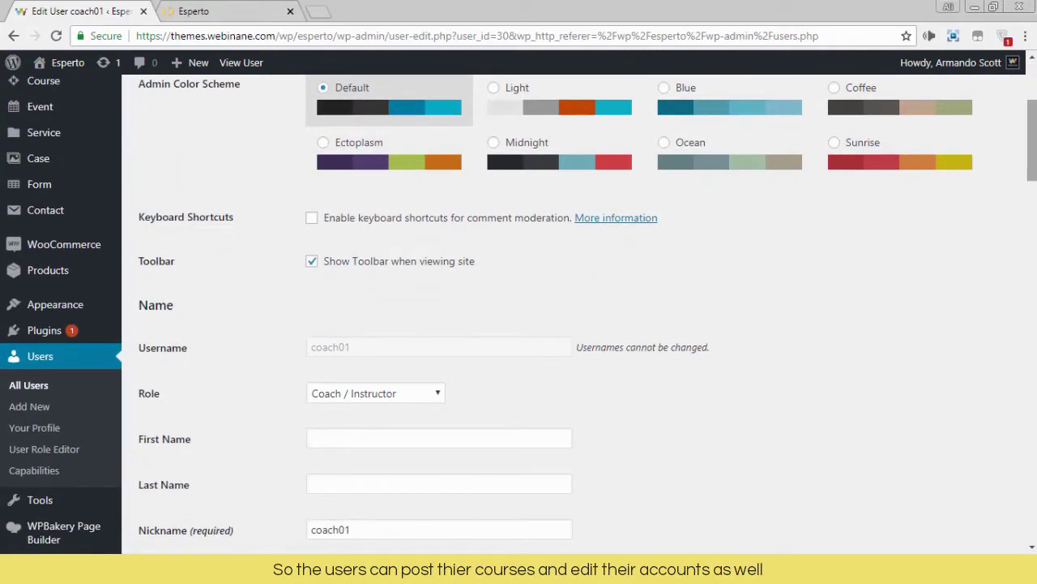
pyautogui.moveTo(16, 304)
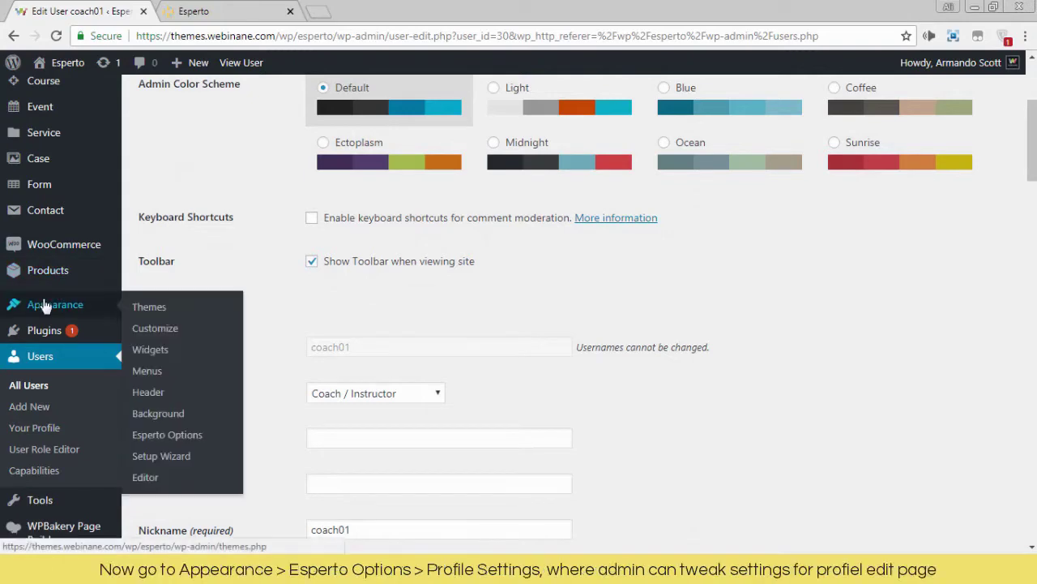
pyautogui.click(182, 436)
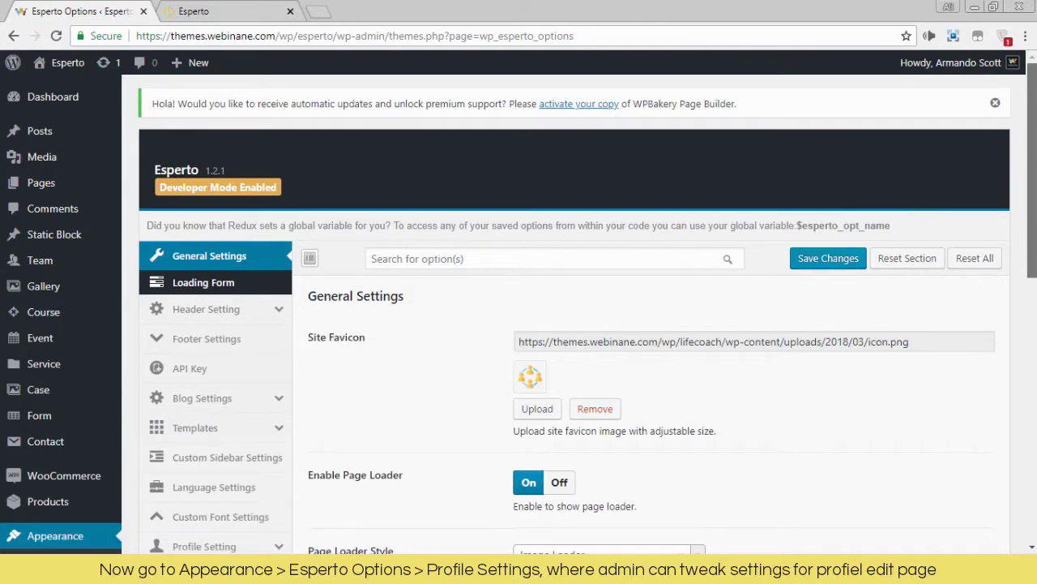
pyautogui.moveTo(1032, 179); pyautogui.dragTo(1031, 256)
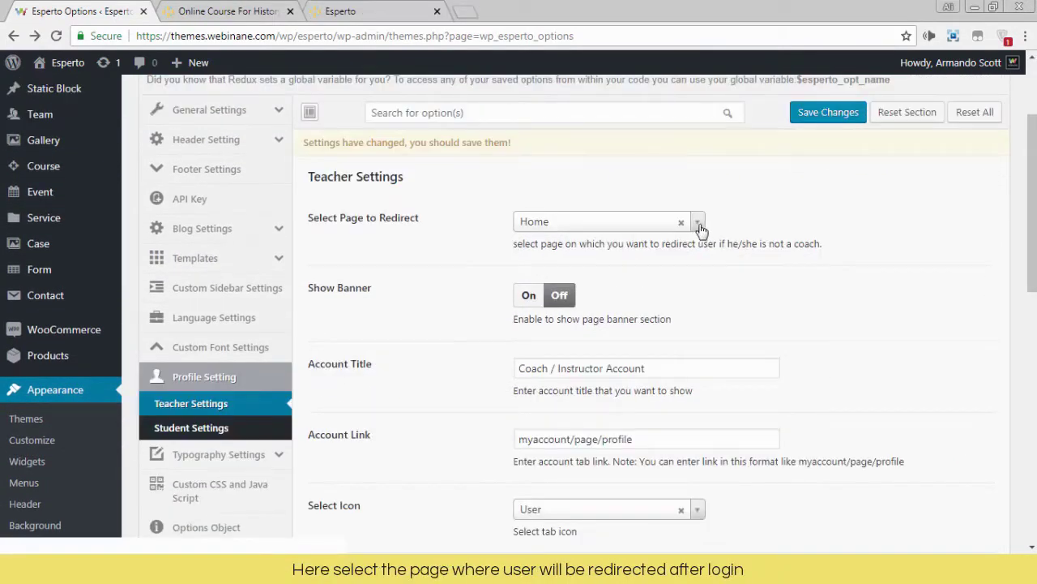
# - Review the page choices for redirecting non-coach users and enable the banner in the Teacher Settings
pyautogui.click(697, 224)
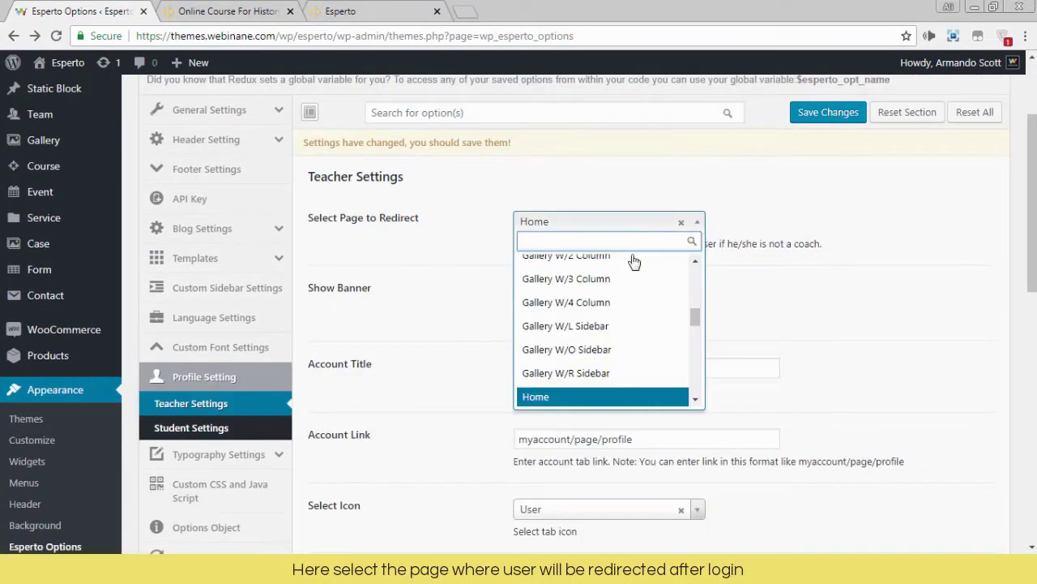
pyautogui.click(376, 243)
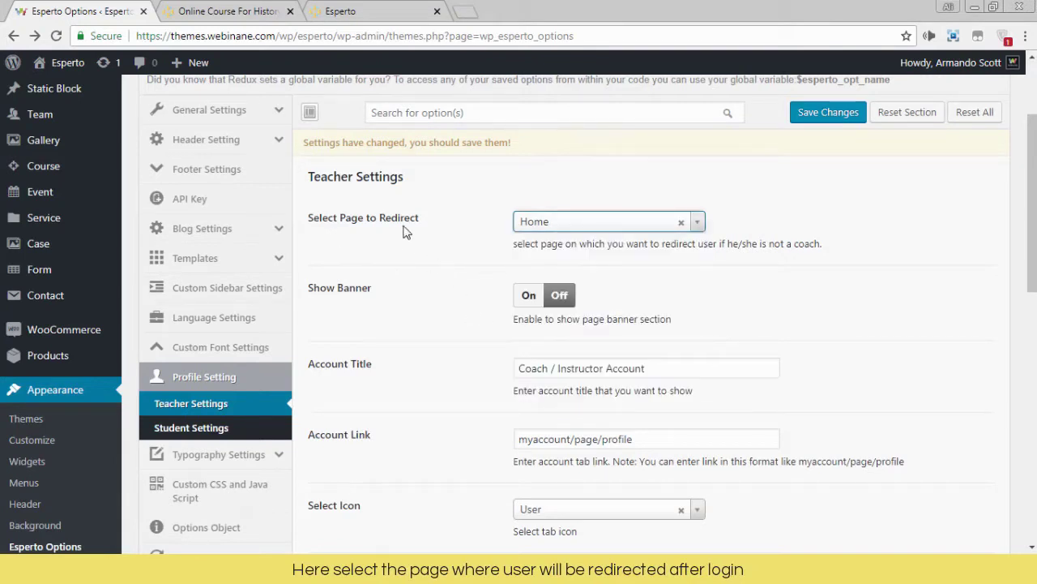
pyautogui.click(529, 296)
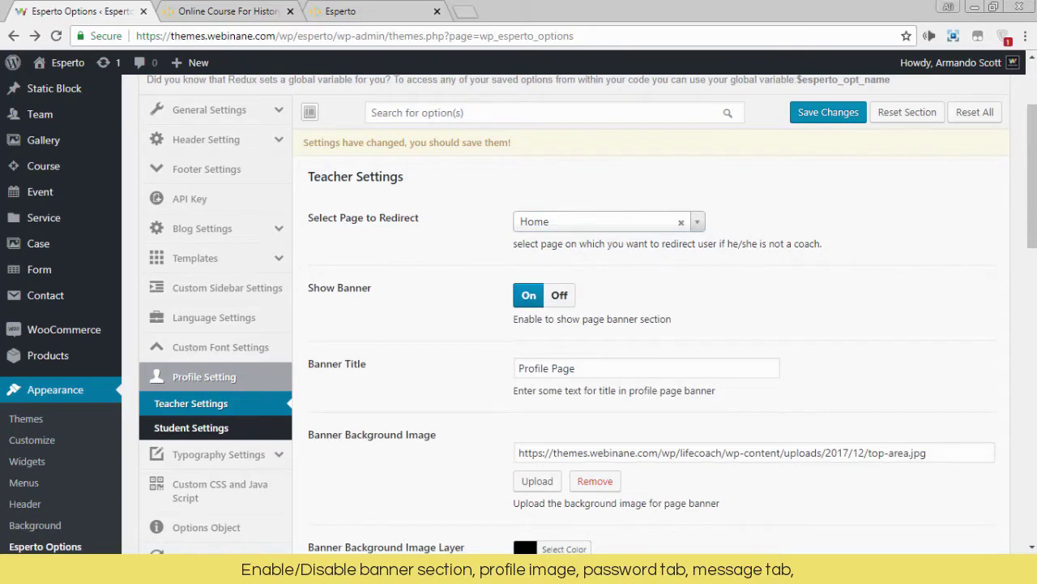
# - Look through the icon choices for the account tab and enable Profile Image in the Teacher Settings
pyautogui.scroll(-4, 648, 324)
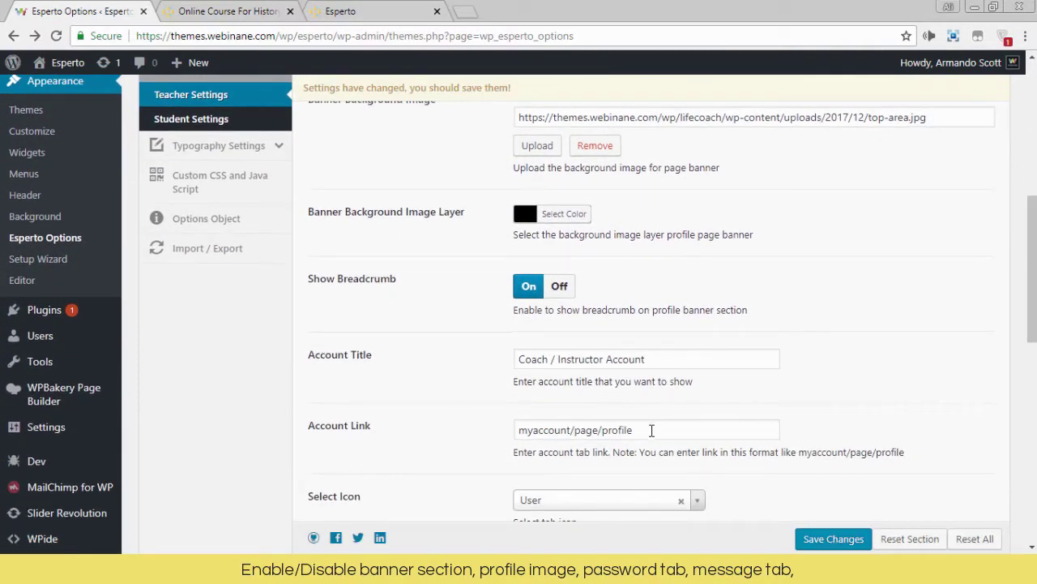
pyautogui.moveTo(1023, 235); pyautogui.dragTo(1023, 344)
pyautogui.click(696, 130)
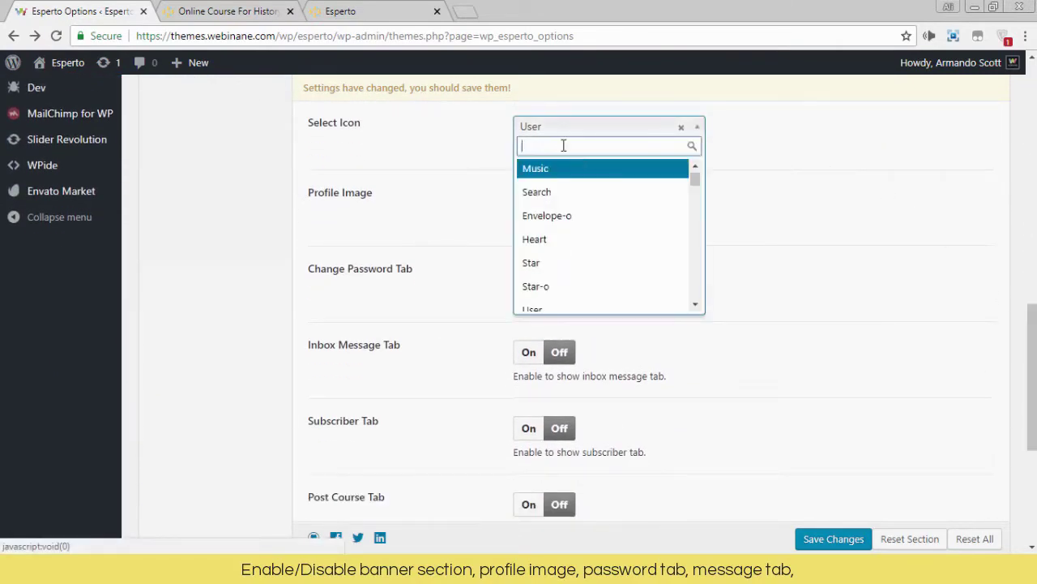
pyautogui.click(444, 150)
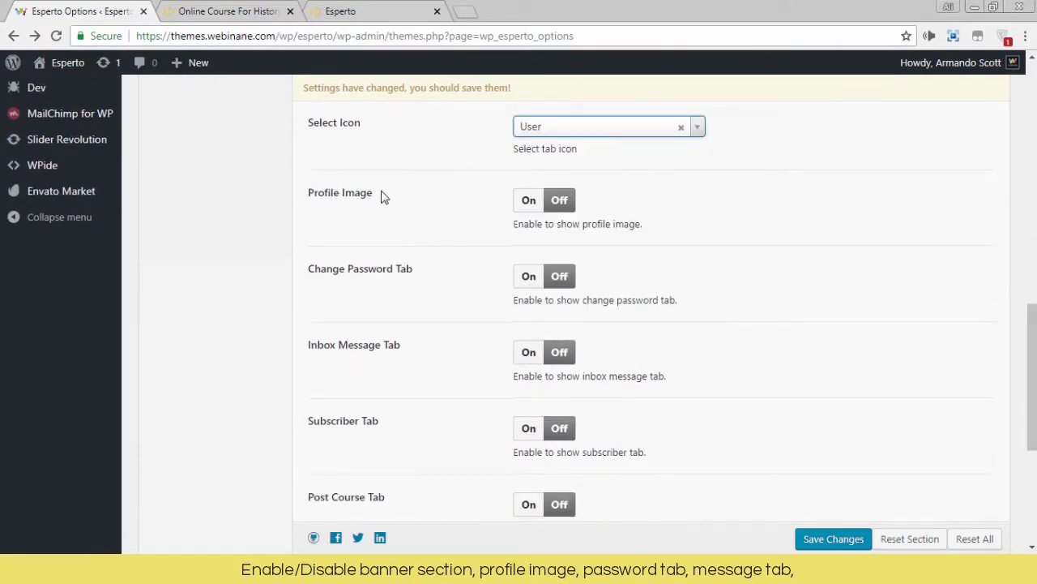
pyautogui.click(523, 205)
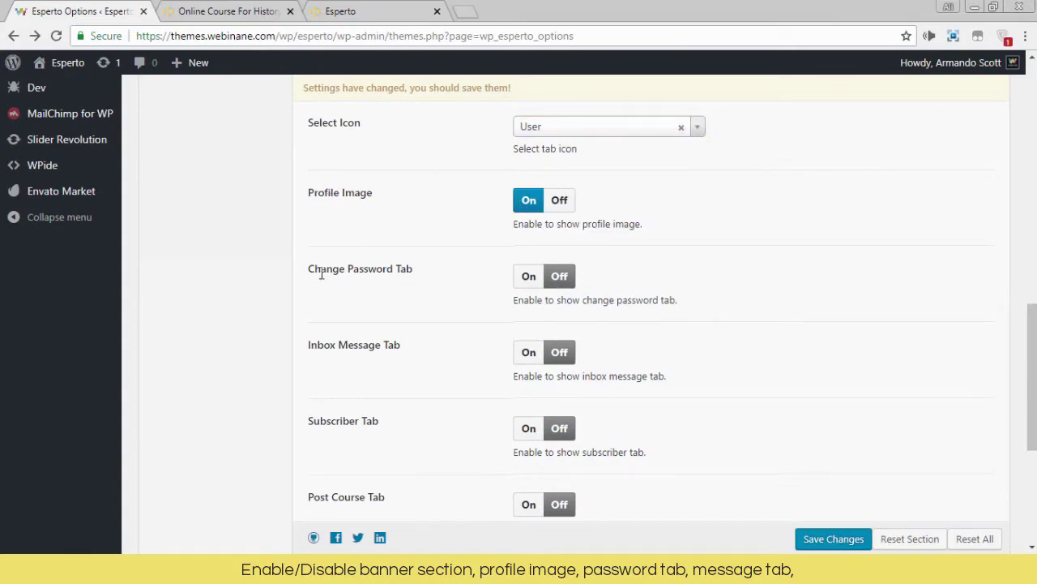
# - Enable the Change Password Tab and check the icon choices available for it
pyautogui.click(528, 278)
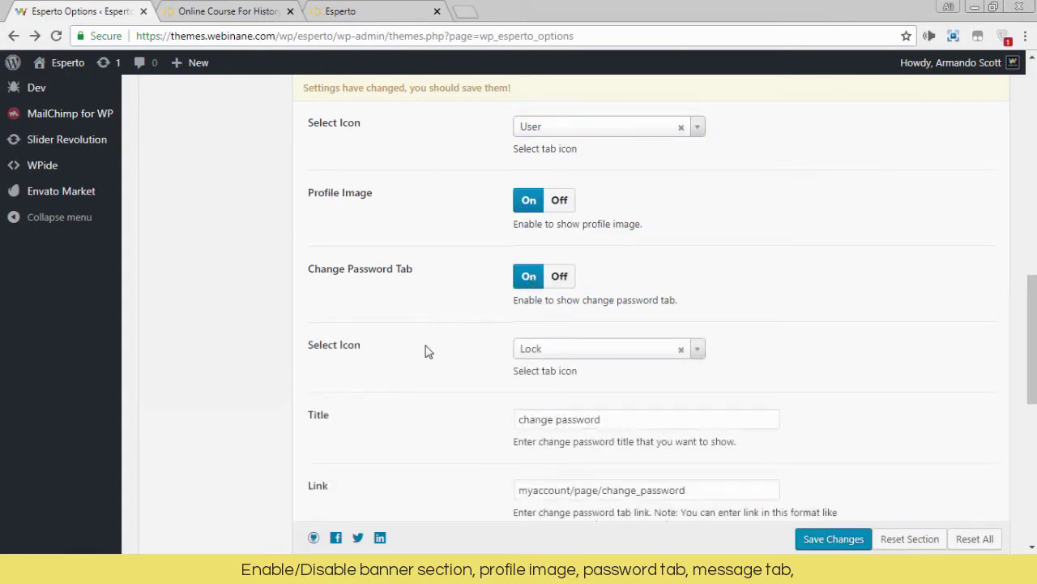
pyautogui.click(694, 350)
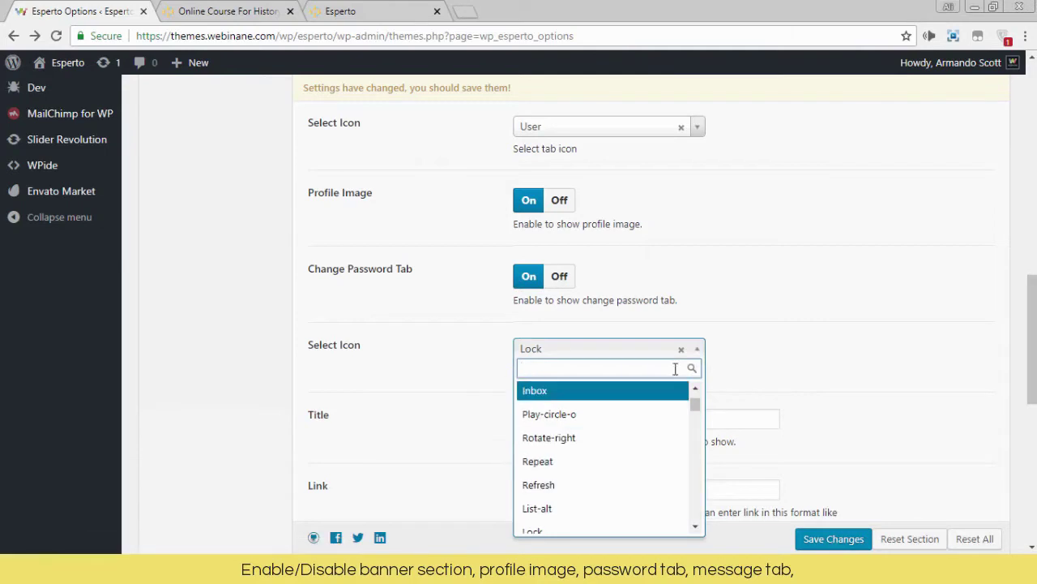
pyautogui.click(697, 354)
pyautogui.scroll(-3, 610, 255)
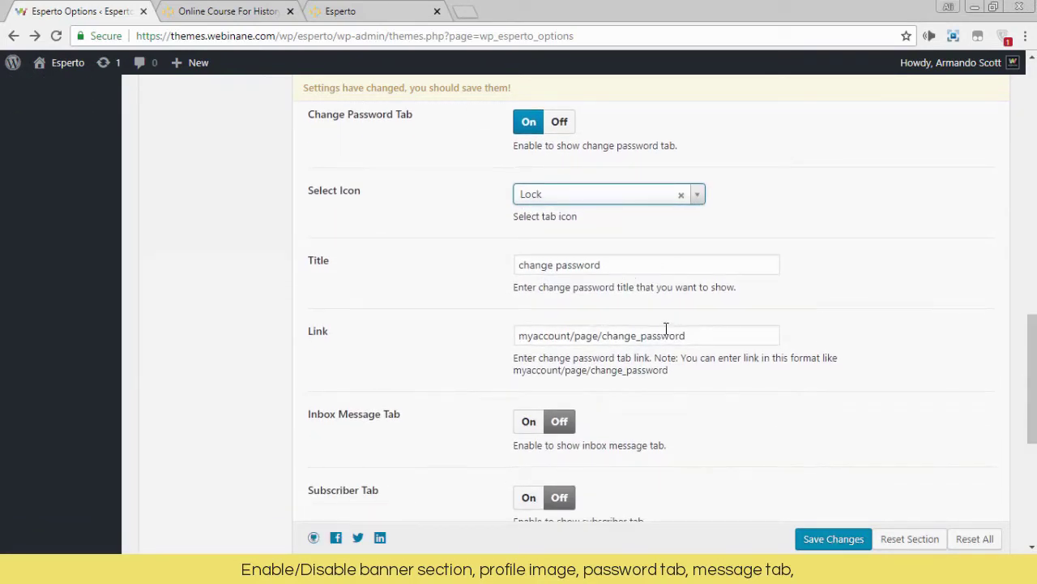
# - Enable the Inbox Message Tab and the Subscriber Tab for the teacher profile
pyautogui.click(529, 424)
pyautogui.moveTo(1033, 380); pyautogui.dragTo(1034, 428)
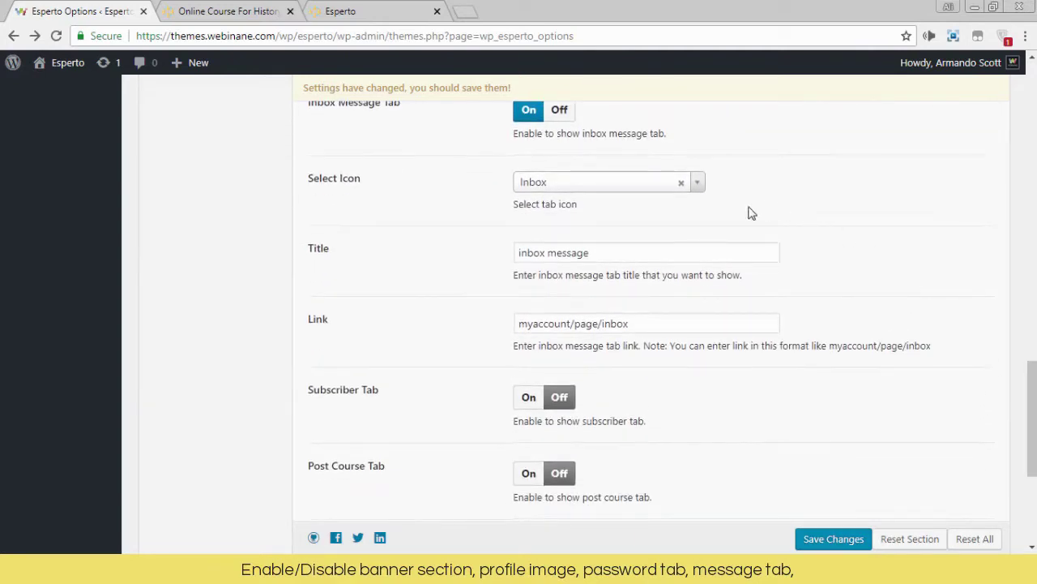
pyautogui.click(527, 398)
pyautogui.moveTo(1033, 415); pyautogui.dragTo(1033, 464)
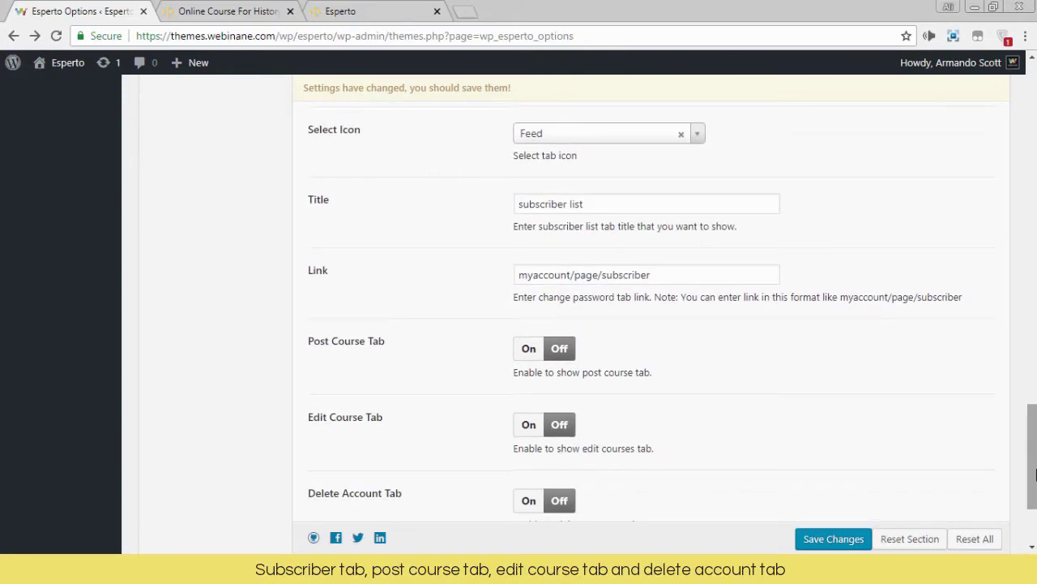
# - Enable the Post Course Tab and the Edit Course Tab for the teacher profile
pyautogui.click(528, 353)
pyautogui.moveTo(1032, 433); pyautogui.dragTo(1032, 485)
pyautogui.click(532, 326)
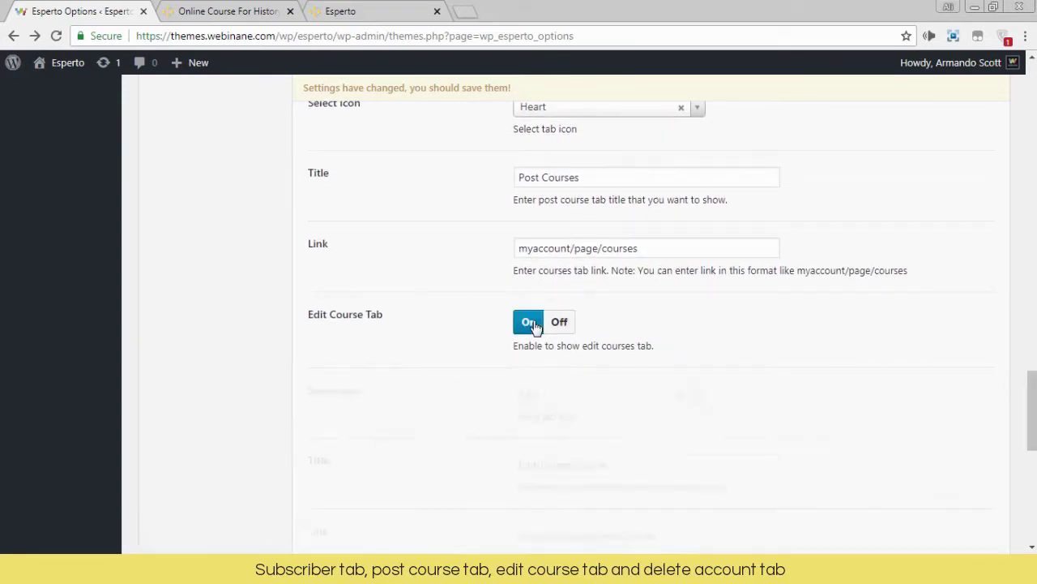
pyautogui.scroll(-5, 648, 324)
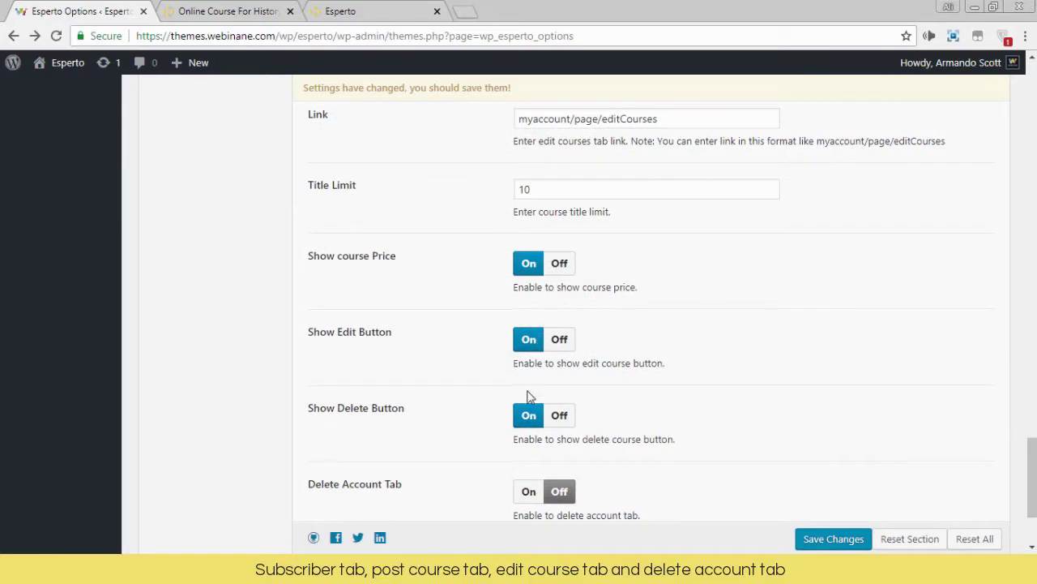
# - Enable the Delete Account Tab and save the Teacher Settings
pyautogui.click(531, 494)
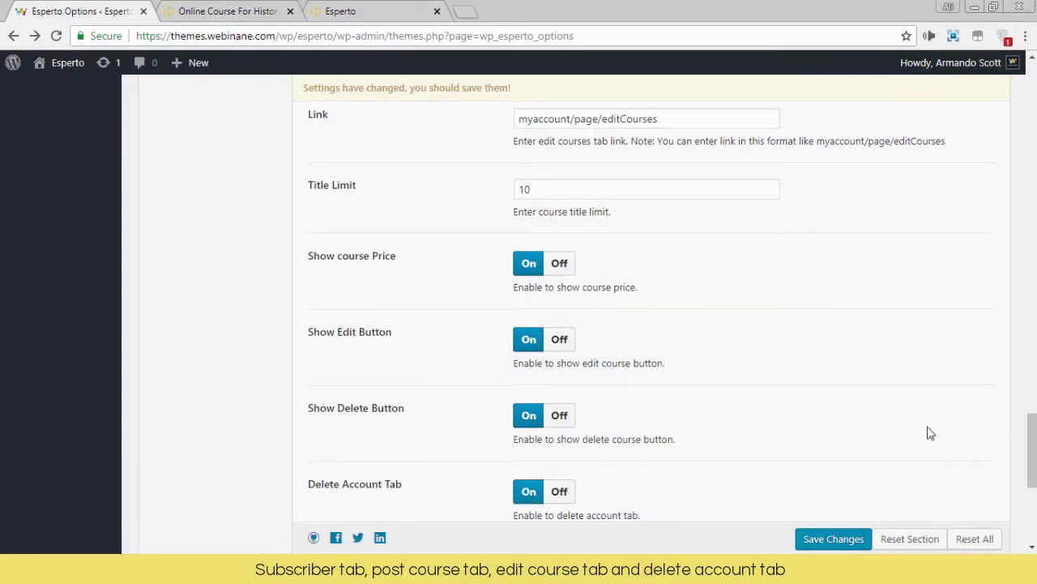
pyautogui.scroll(-4, 928, 433)
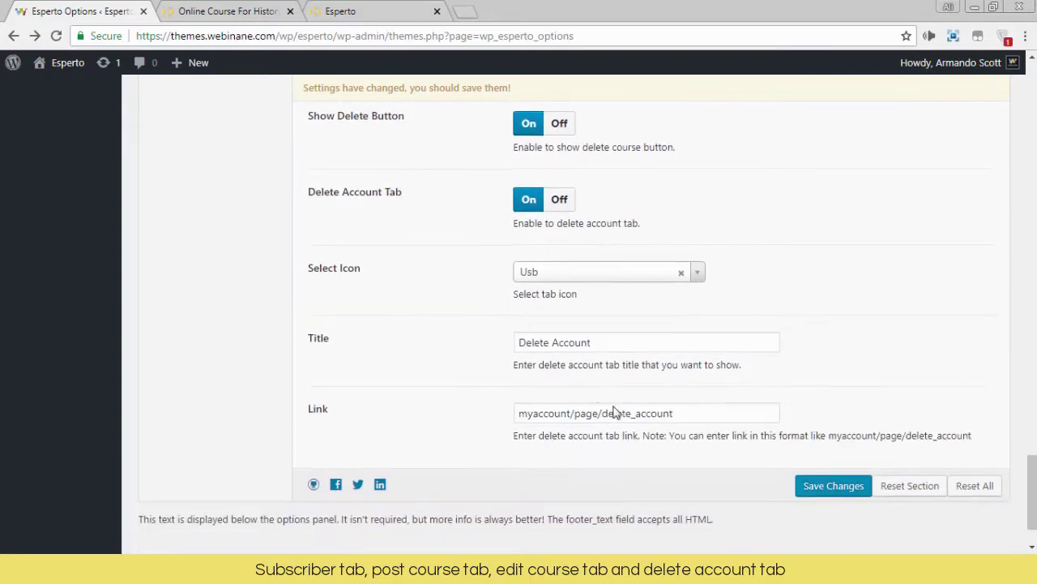
pyautogui.click(832, 488)
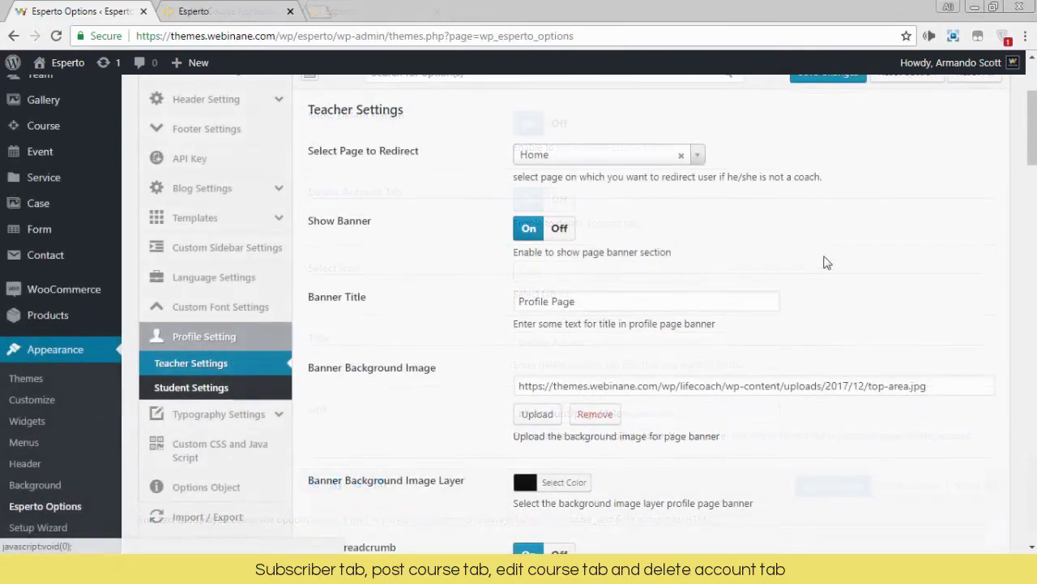
# - Copy the Account Link path myaccount/page/profile from the Teacher Settings
pyautogui.scroll(-1, 1033, 139)
pyautogui.moveTo(1034, 139); pyautogui.dragTo(1032, 195)
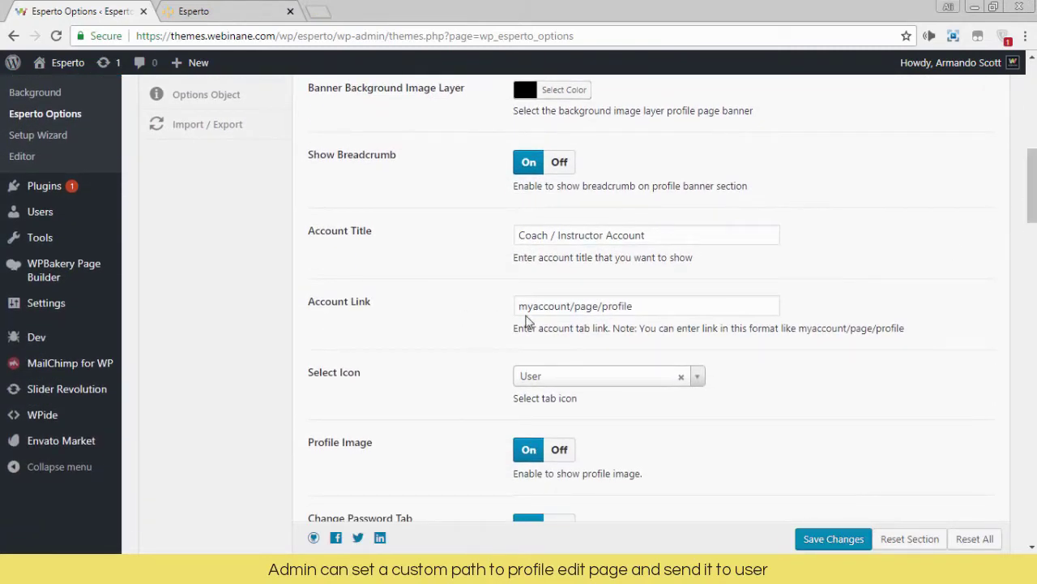
pyautogui.moveTo(657, 308); pyautogui.dragTo(525, 305)
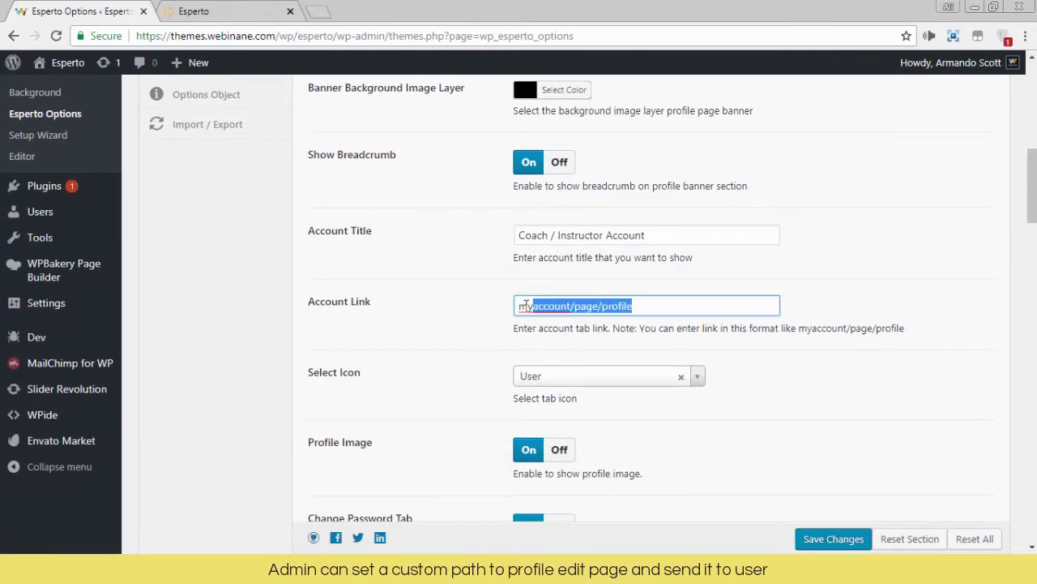
pyautogui.rightClick(602, 303)
pyautogui.click(640, 332)
pyautogui.click(646, 346)
# - Switch to the private browser window and log in to the site with the coach account credentials already filled in
pyautogui.hotkey('alt', 'Tab')
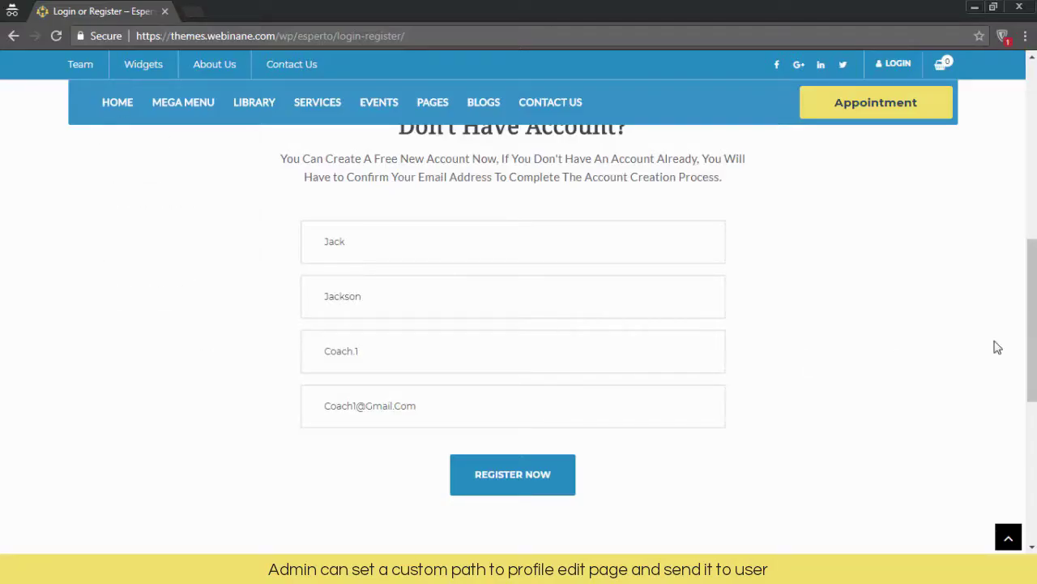
pyautogui.scroll(1, 996, 348)
pyautogui.scroll(4, 519, 333)
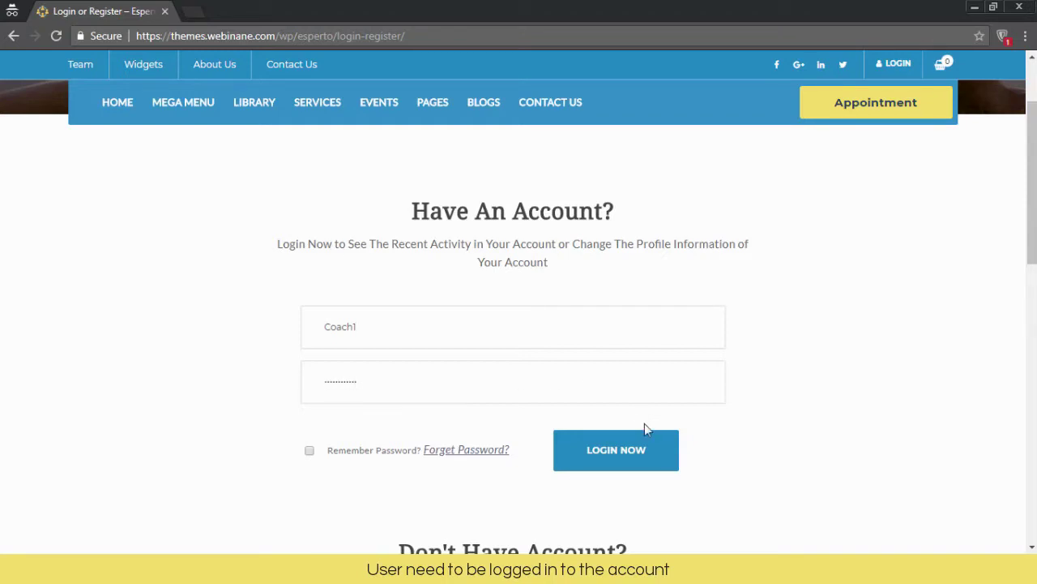
pyautogui.click(641, 451)
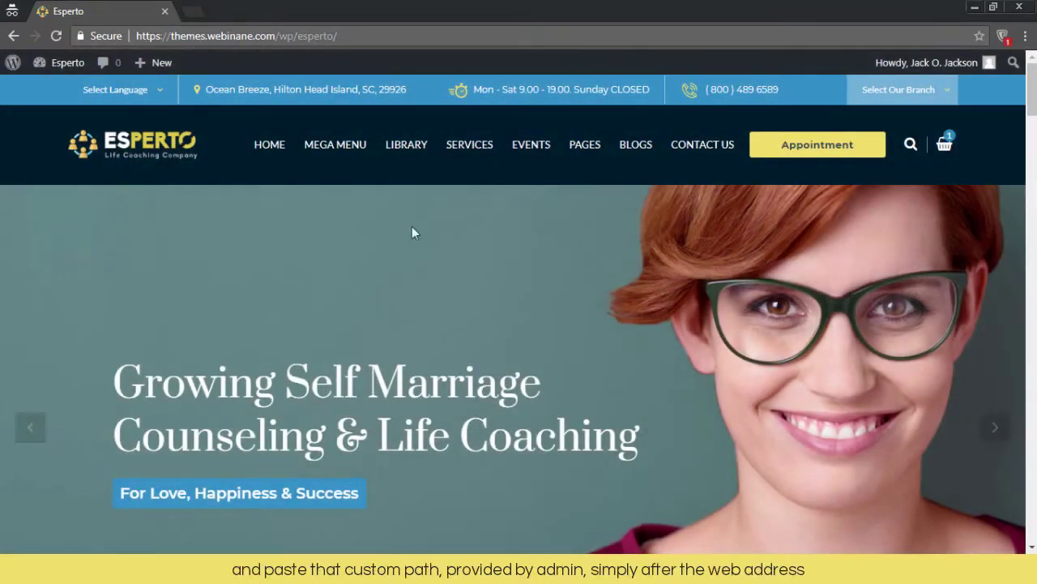
# - Load the coach's profile page by appending the copied path myaccount/page/profile to the site address
pyautogui.click(374, 36)
pyautogui.rightClick(387, 34)
pyautogui.click(421, 109)
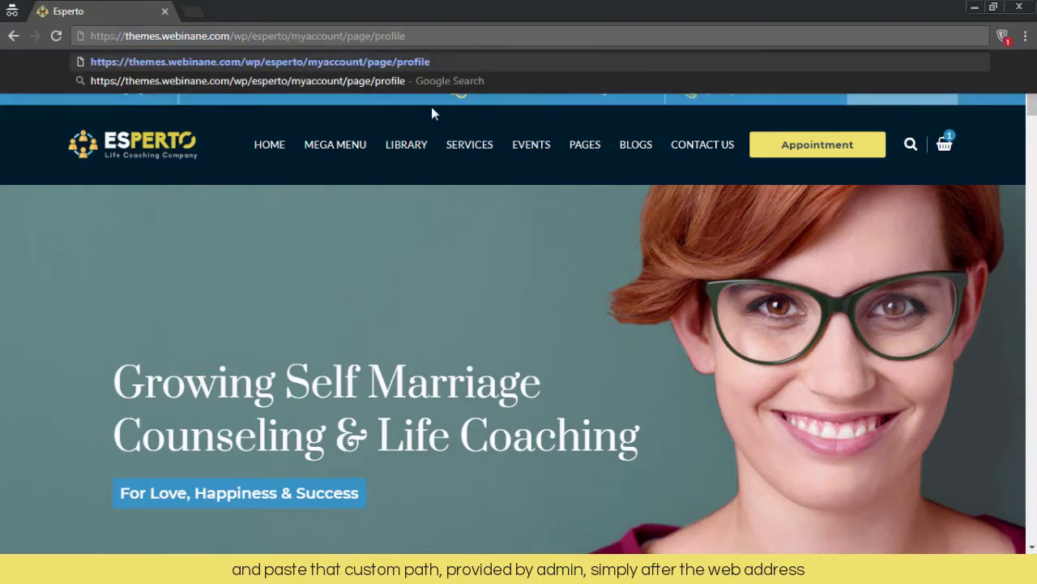
pyautogui.press('Return')
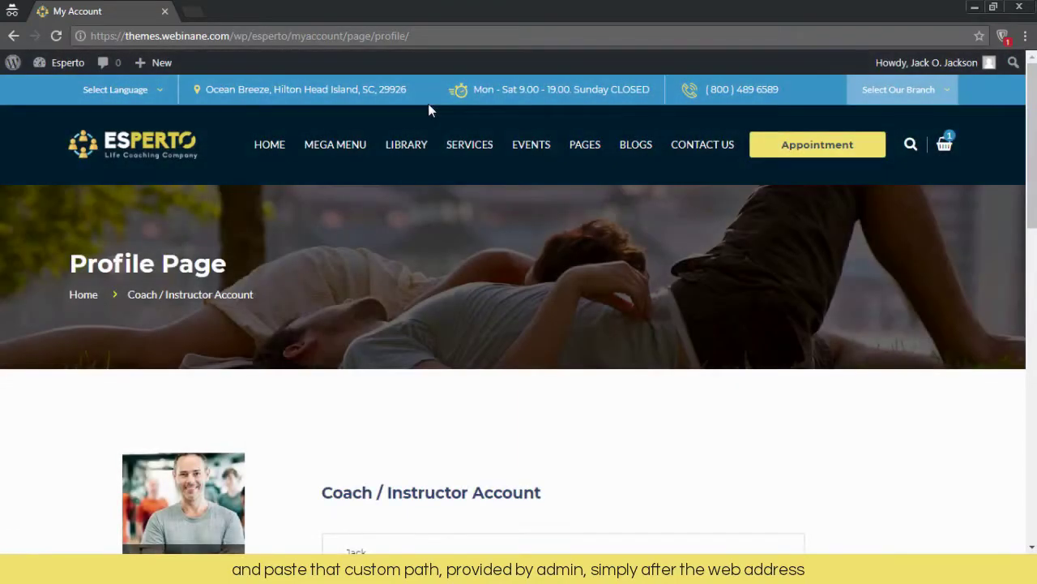
# - Review the coach account's profile fields, from name and image to the about texts, and update the account
pyautogui.moveTo(1033, 123); pyautogui.dragTo(1031, 188)
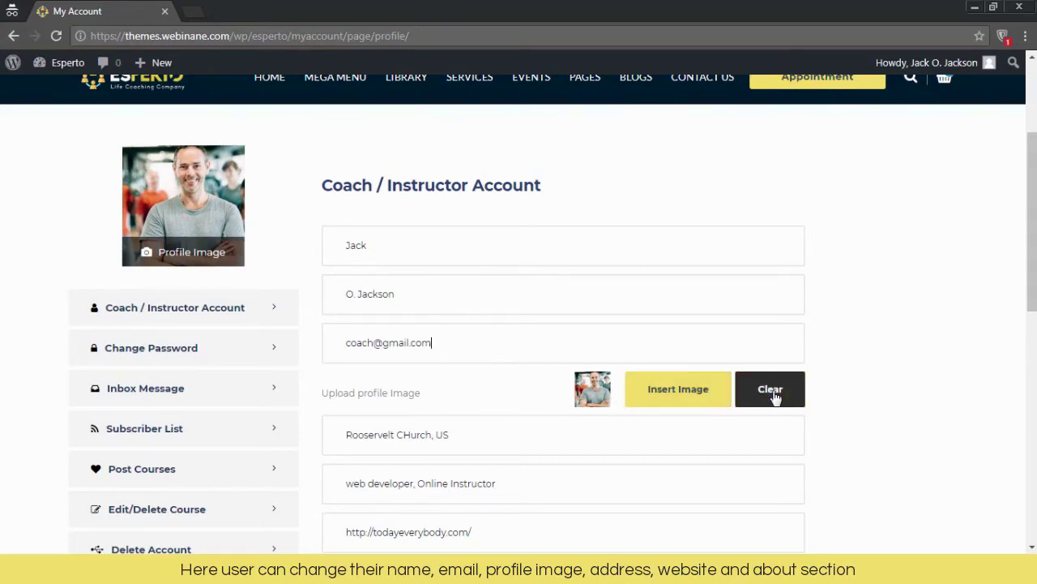
pyautogui.moveTo(1033, 272); pyautogui.dragTo(1034, 333)
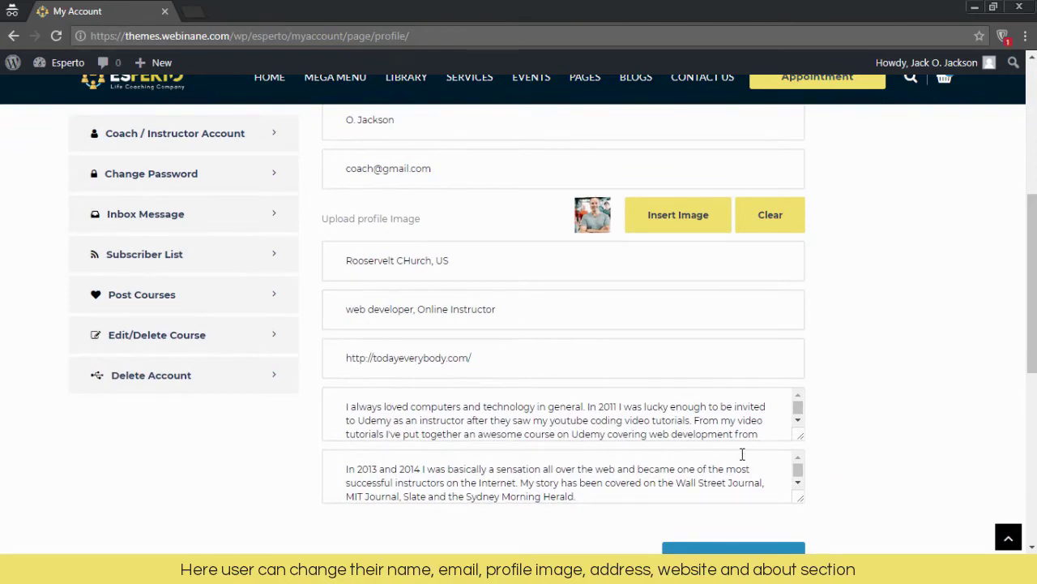
pyautogui.scroll(-1, 742, 454)
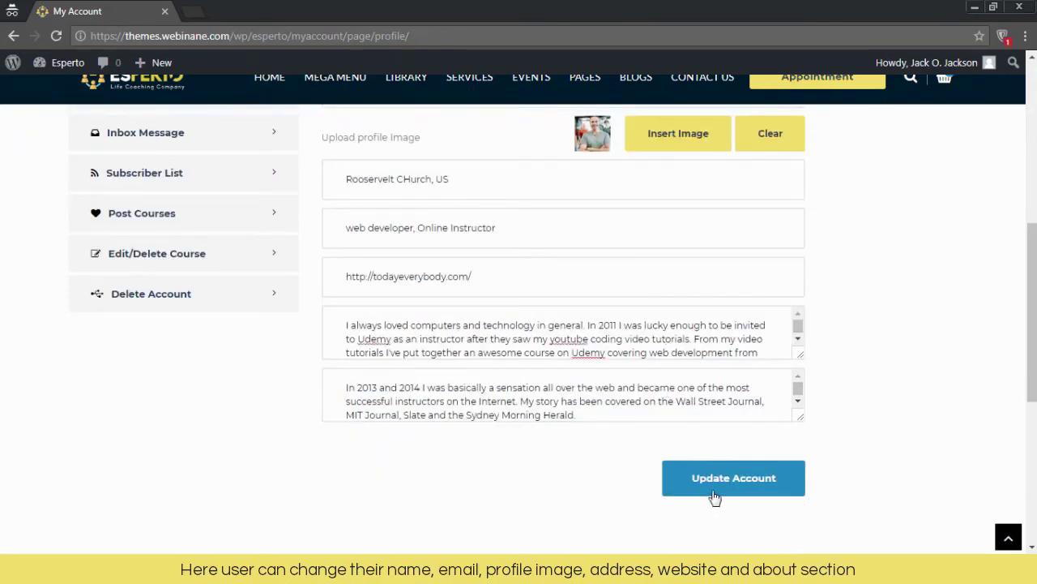
pyautogui.click(717, 496)
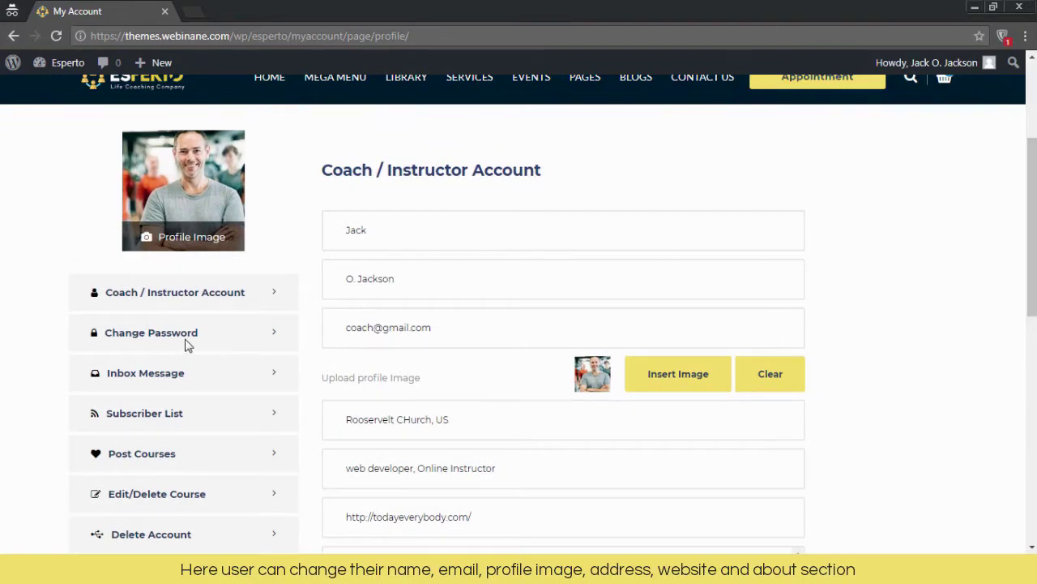
# - Open the coach's Change Password page and examine the fields for changing the password
pyautogui.click(186, 338)
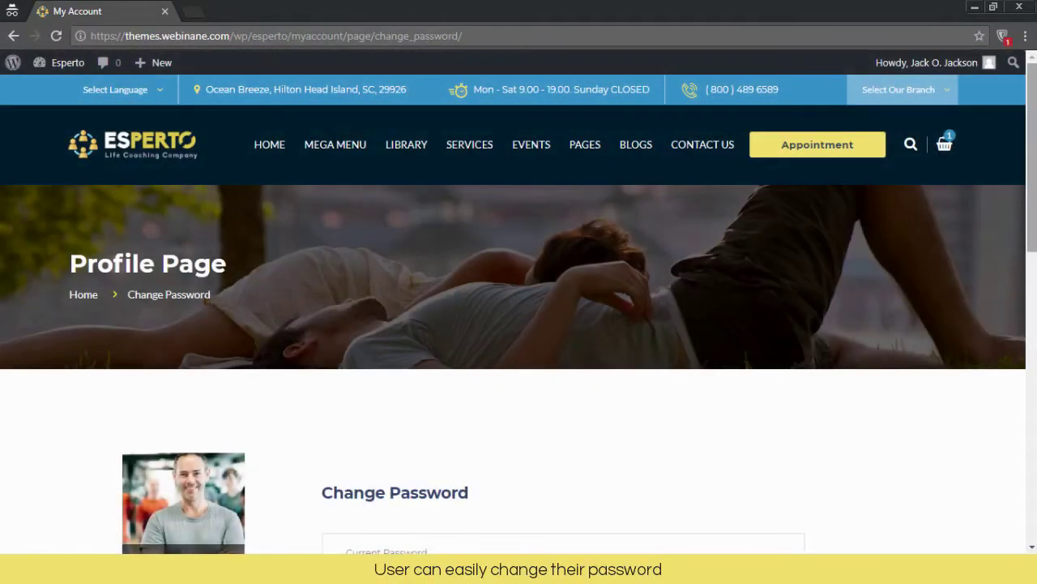
pyautogui.scroll(-4, 831, 348)
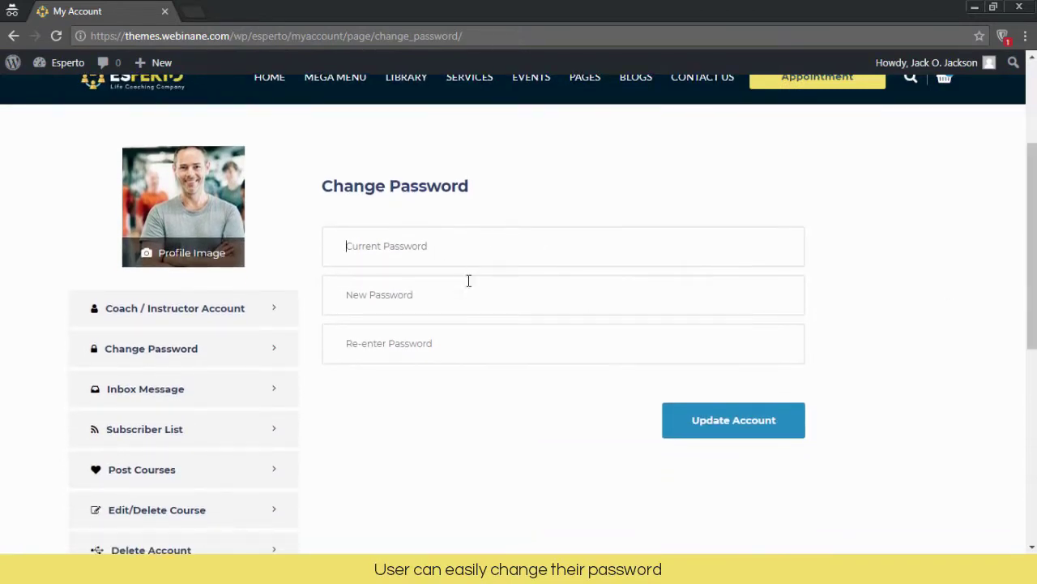
pyautogui.click(479, 348)
# - View the first contact's conversation in the coach's inbox messages and look through the subscriber list
pyautogui.click(164, 397)
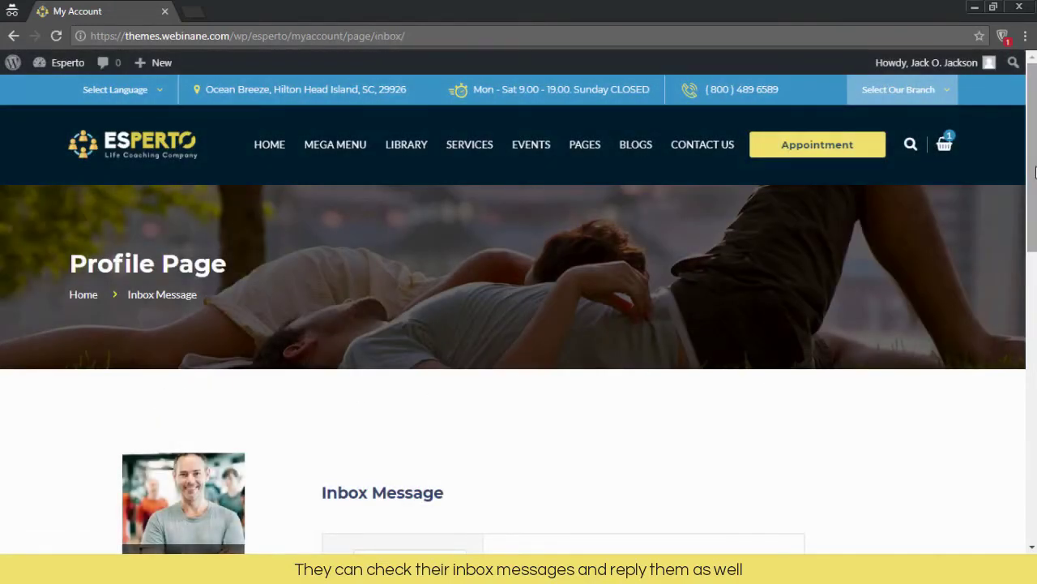
pyautogui.scroll(-5, 1023, 229)
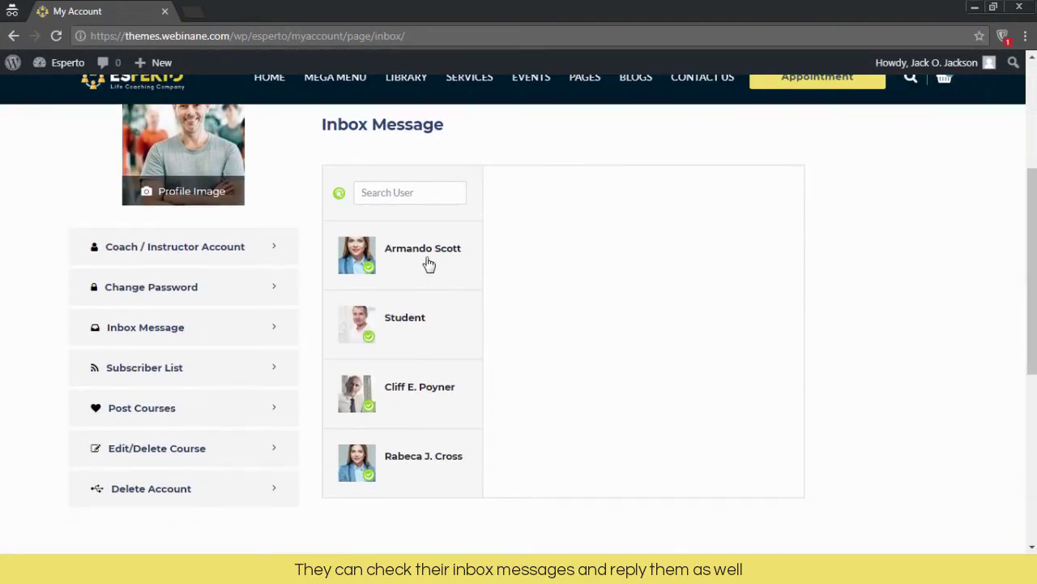
pyautogui.click(411, 253)
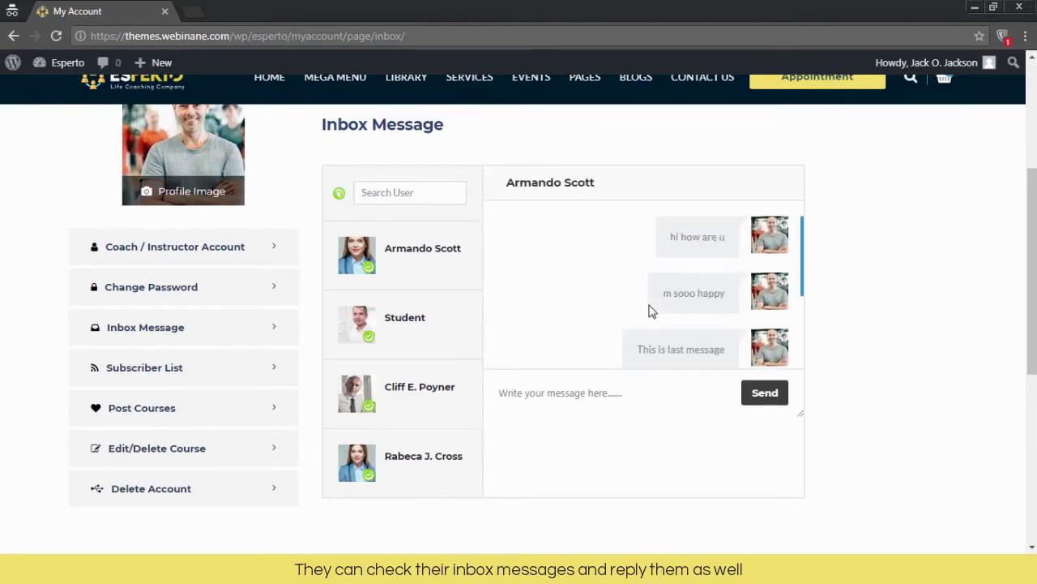
pyautogui.click(150, 371)
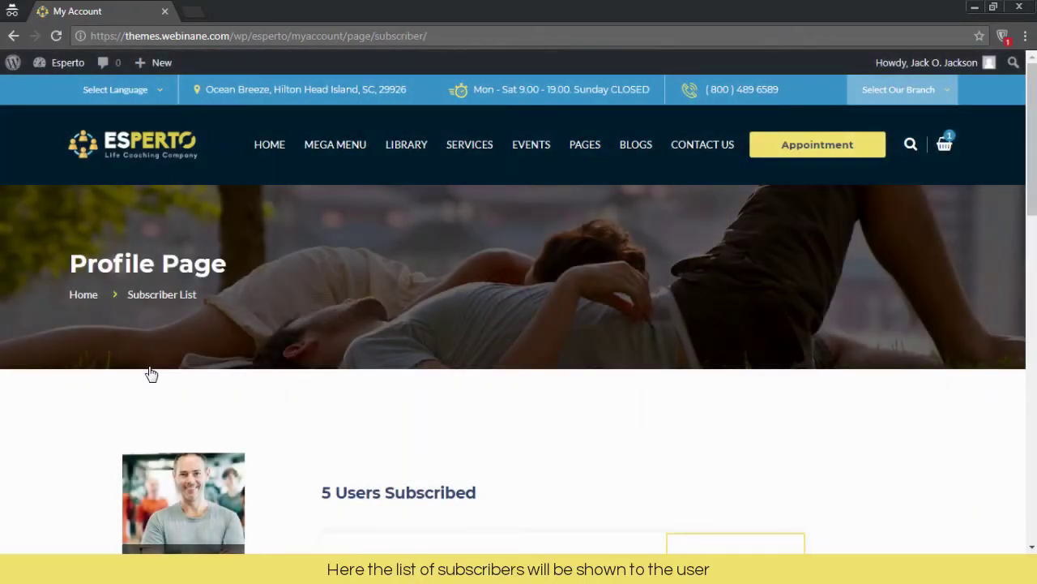
pyautogui.moveTo(1034, 195); pyautogui.dragTo(1029, 266)
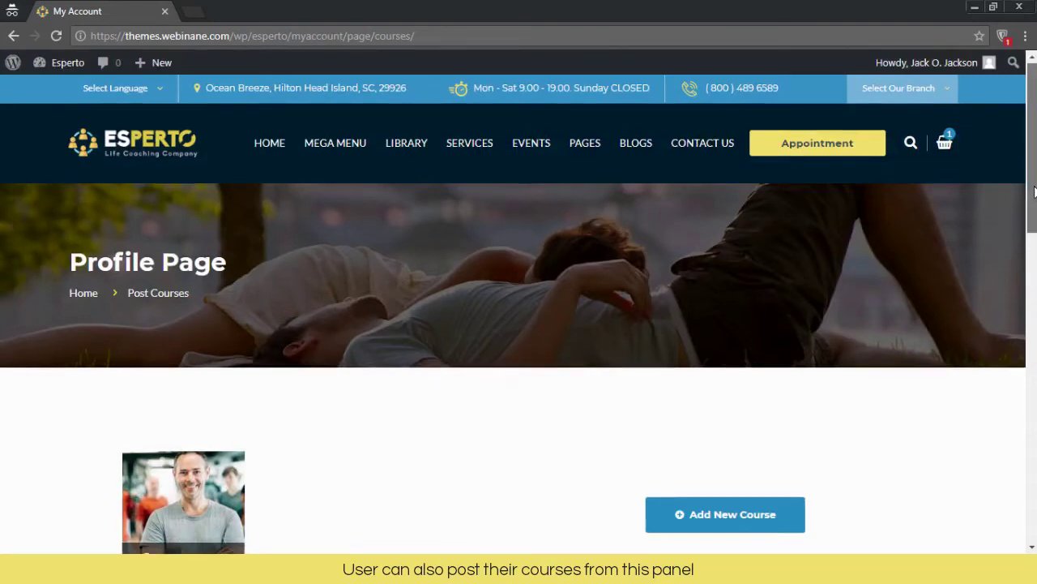
# - Look over the Post Courses form and enter Coach Course Vol. 01 as the new course's title
pyautogui.scroll(-6, 1020, 214)
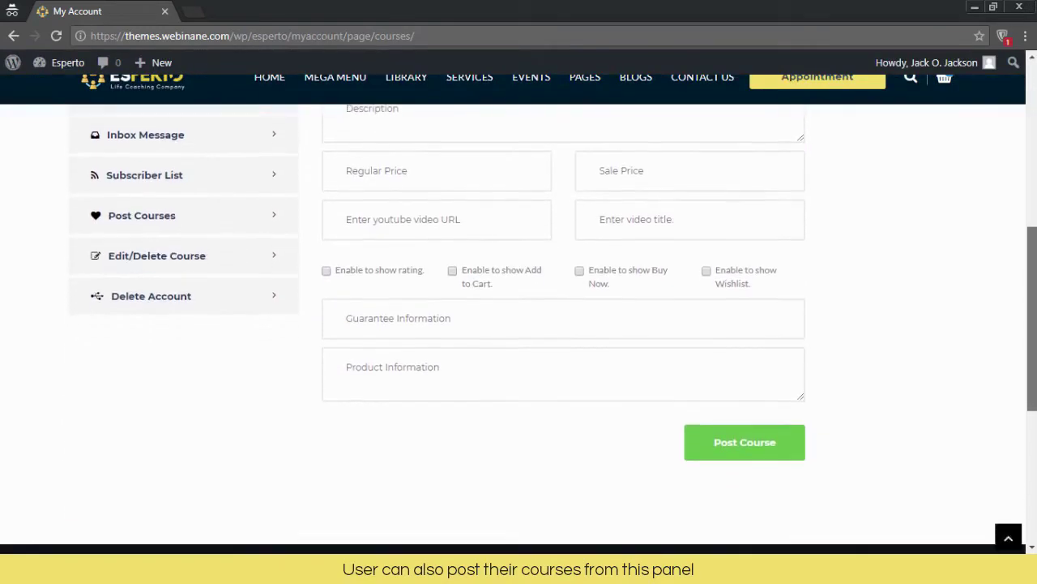
pyautogui.scroll(3, 519, 329)
pyautogui.scroll(1, 428, 299)
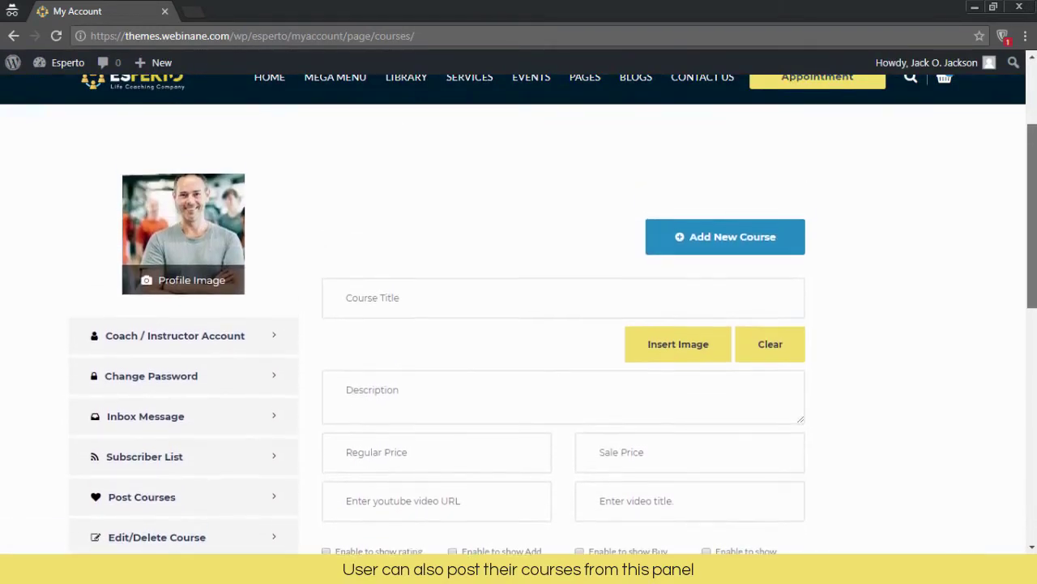
pyautogui.click(425, 304)
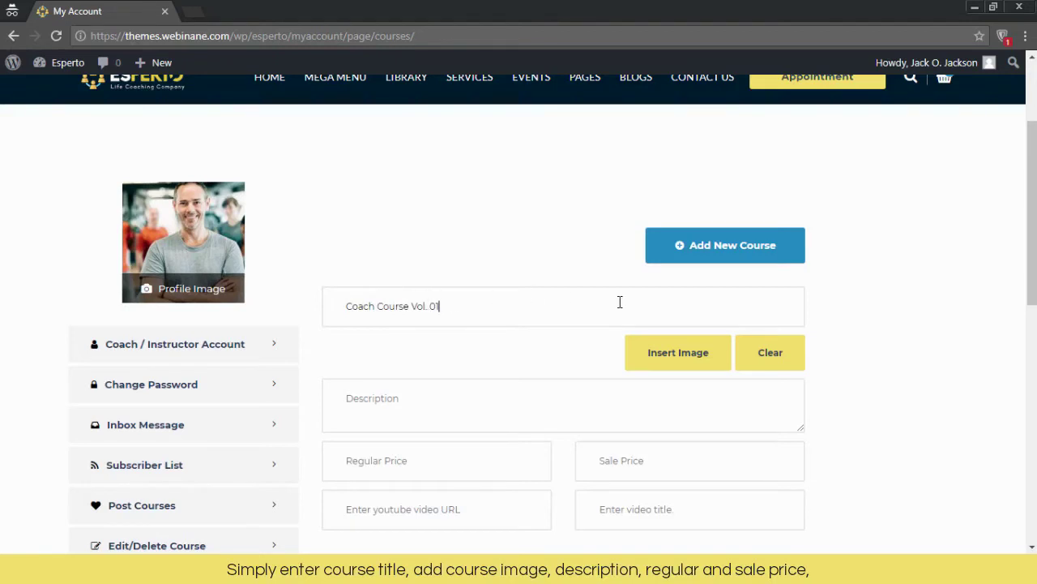
pyautogui.write('Coach Course Vol. 01')
# - Insert the CD cover image 5.jpg from the media library as the course image
pyautogui.click(683, 363)
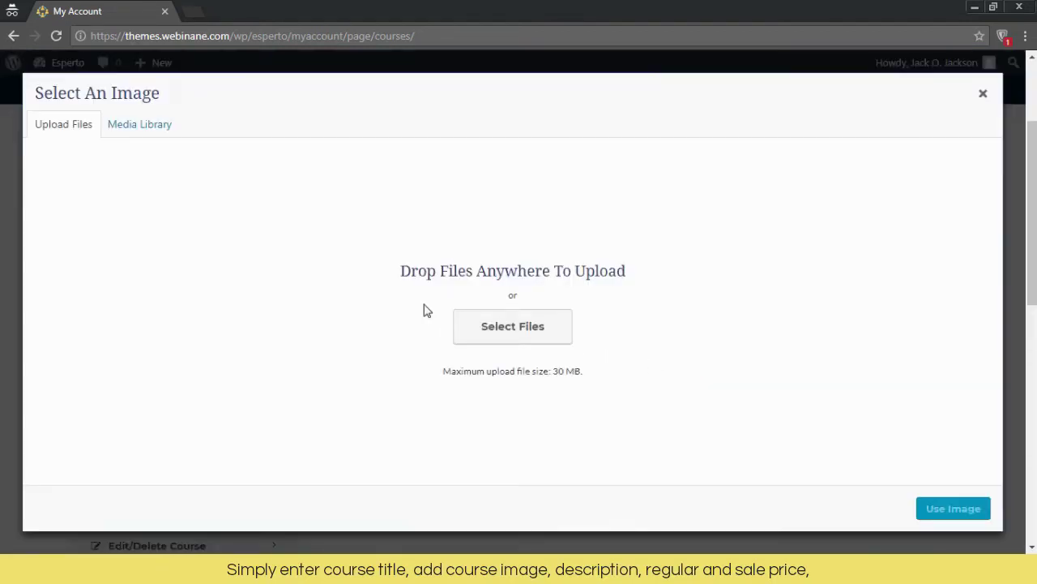
pyautogui.click(157, 128)
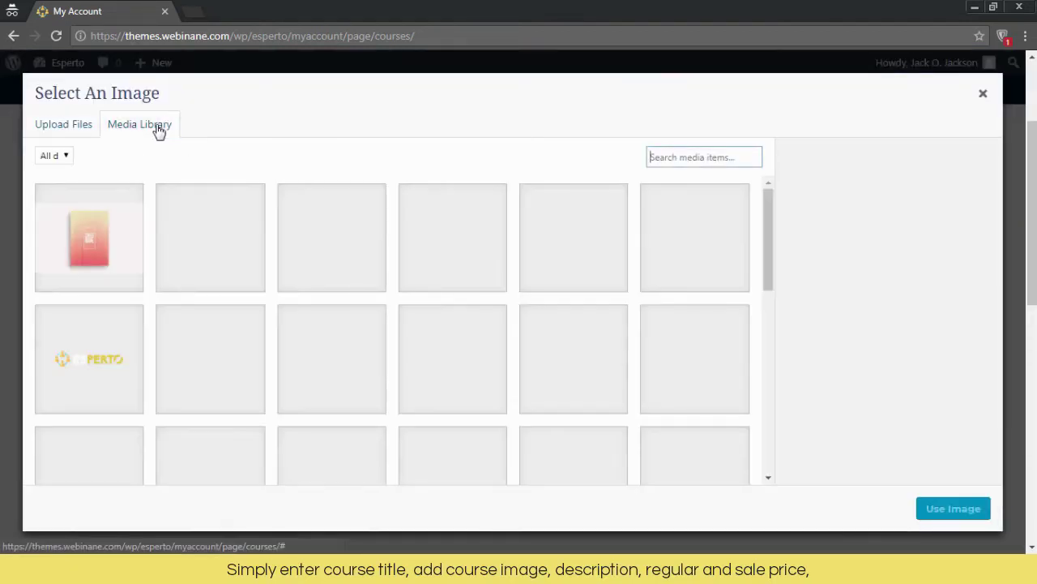
pyautogui.click(577, 242)
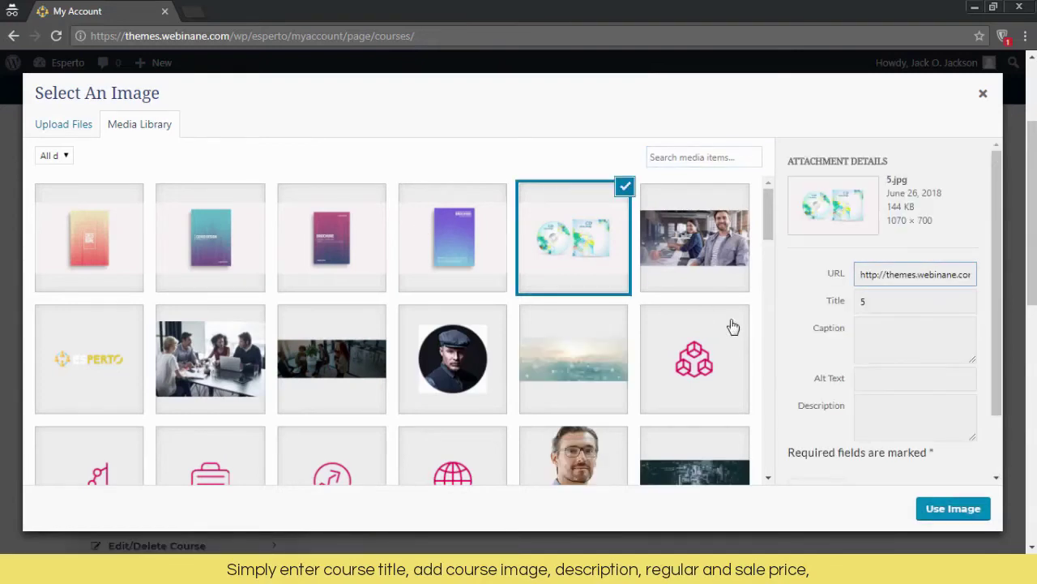
pyautogui.click(947, 511)
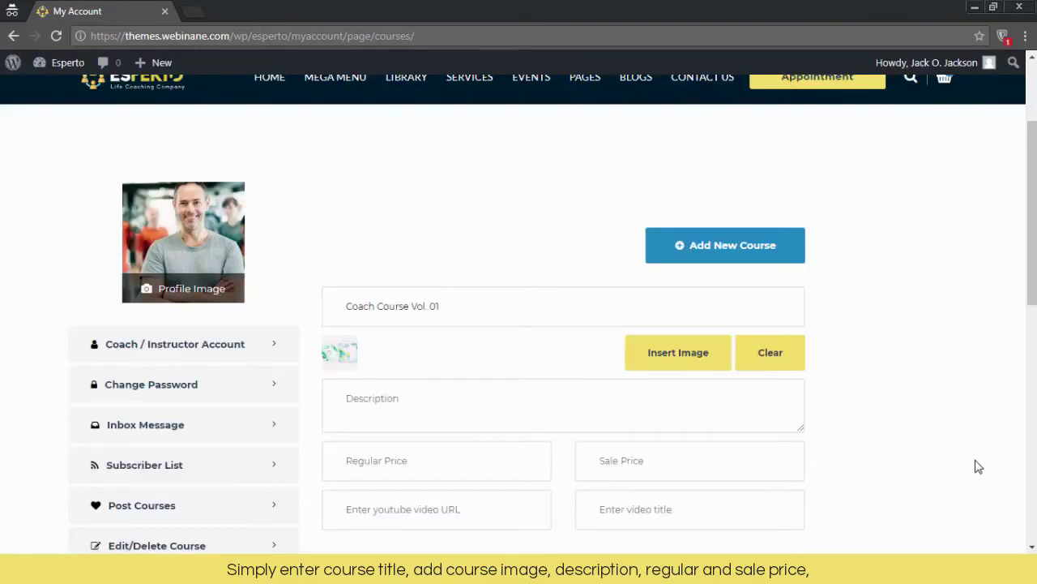
# - Paste the placeholder text as the course description and set the regular price to 20 and the sale price to 18
pyautogui.moveTo(1033, 251); pyautogui.dragTo(1034, 298)
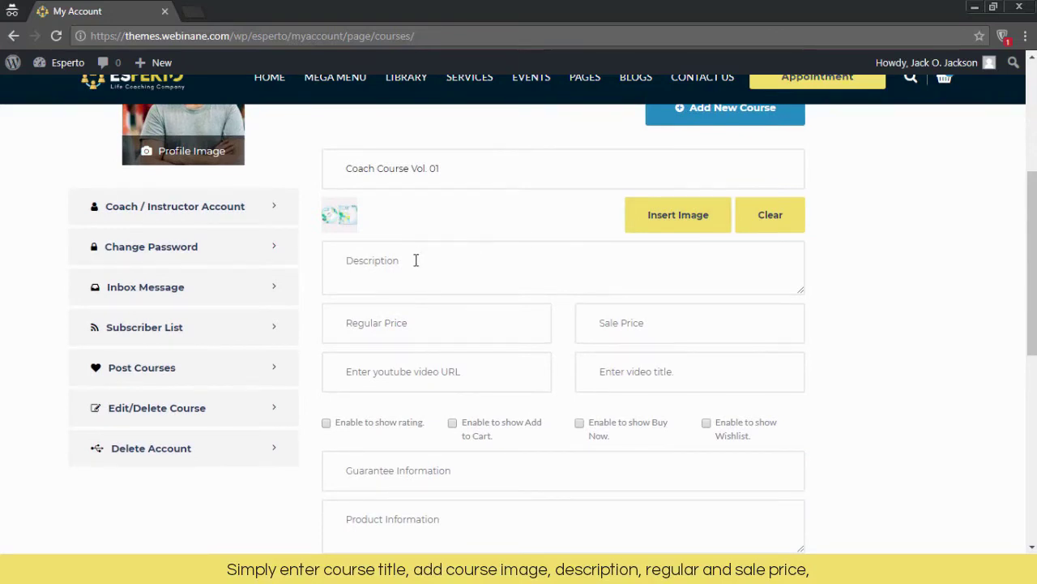
pyautogui.click(512, 267)
pyautogui.hotkey('ctrl', 'v')
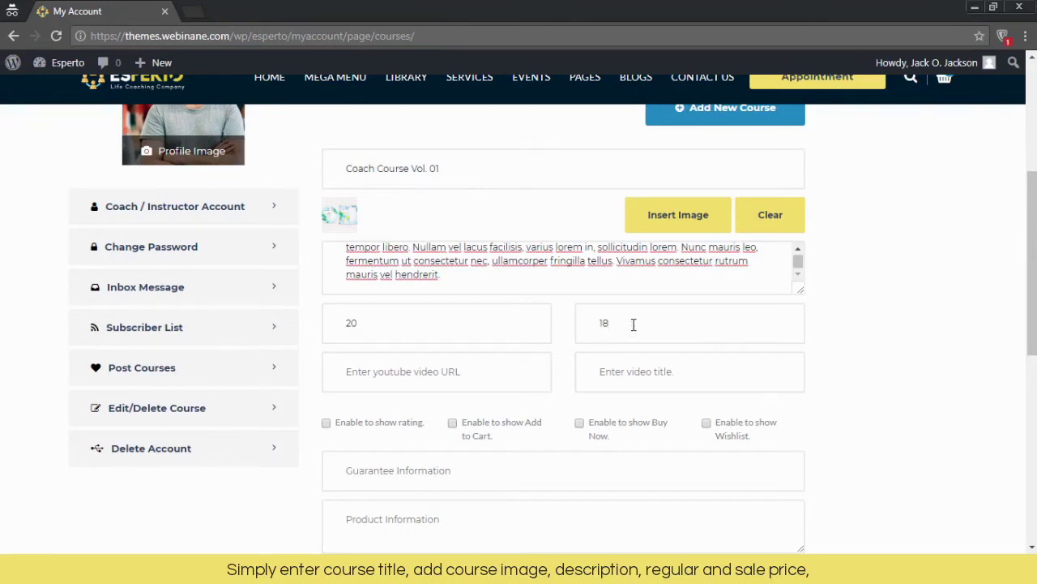
pyautogui.click(460, 372)
pyautogui.write('https://youtu.be/cgAW-rKTBe8')
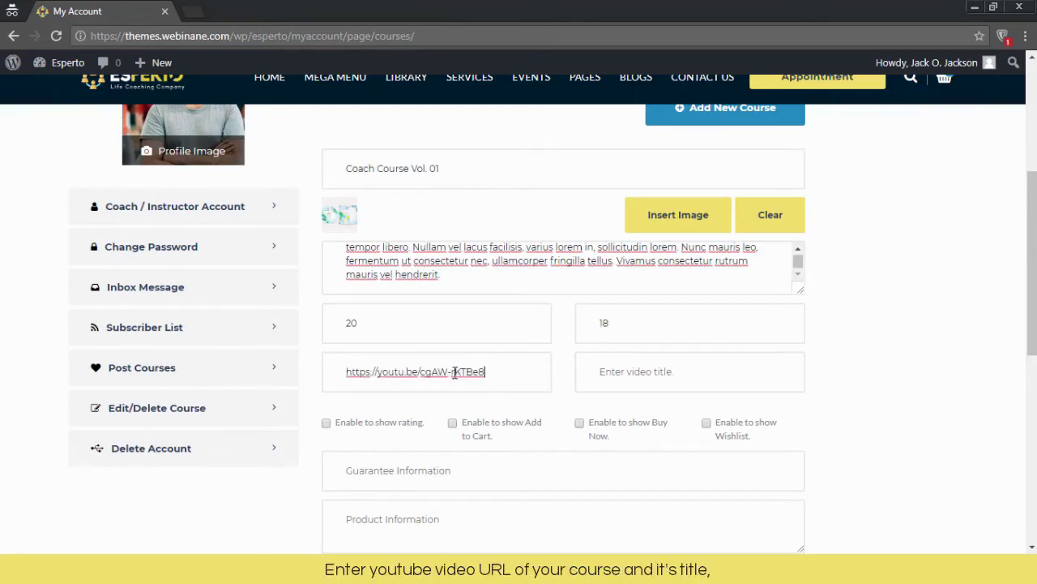
pyautogui.click(650, 373)
pyautogui.write('Promo')
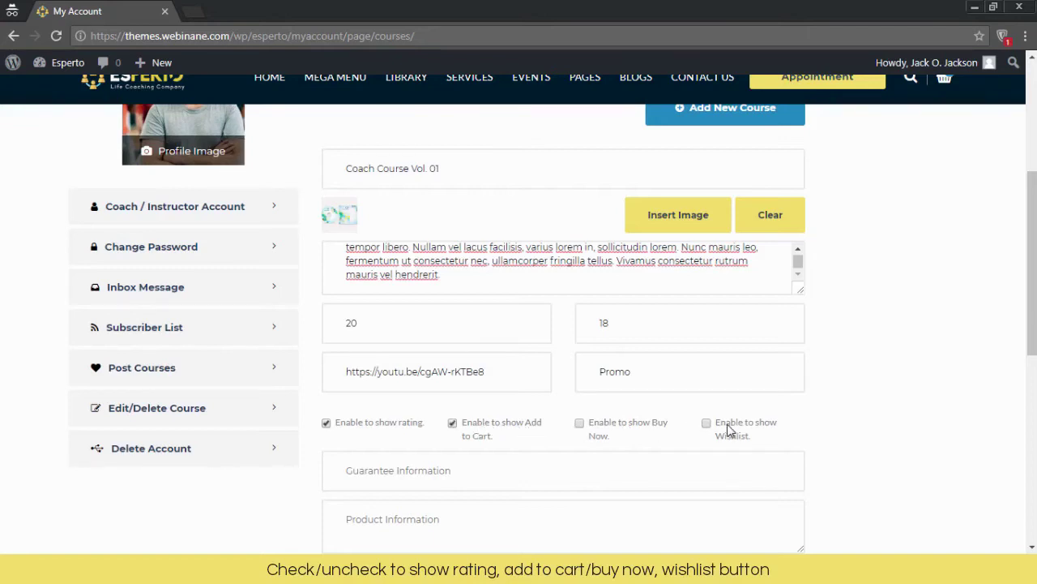
# - Enable rating, Add to Cart and Wishlist, enter 30-Day Money-Back Guarantee as guarantee information, and paste the HTML product information
pyautogui.scroll(-2, 649, 365)
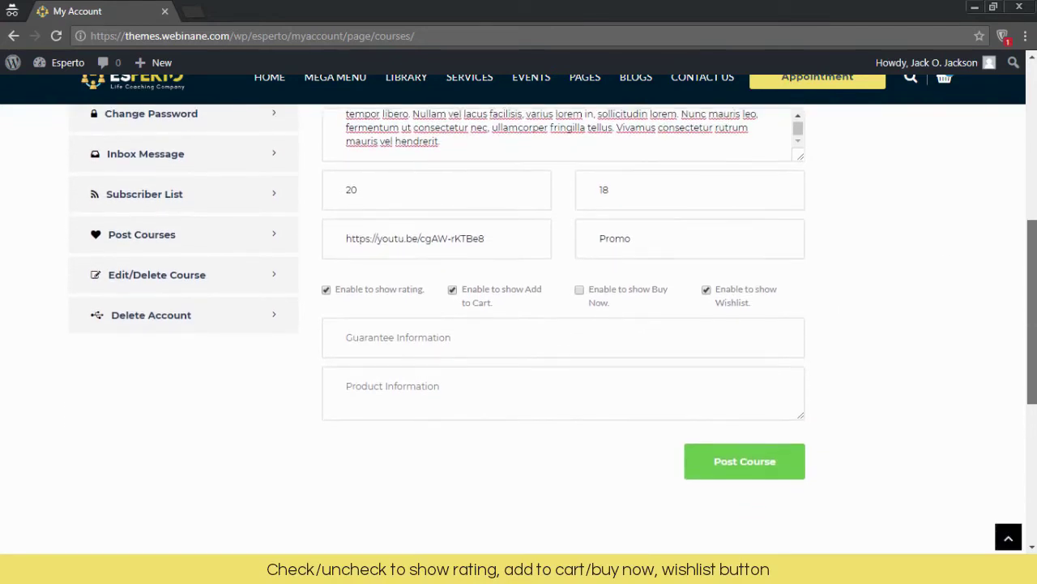
pyautogui.click(479, 341)
pyautogui.write('30-Day Money-Back Guarantee')
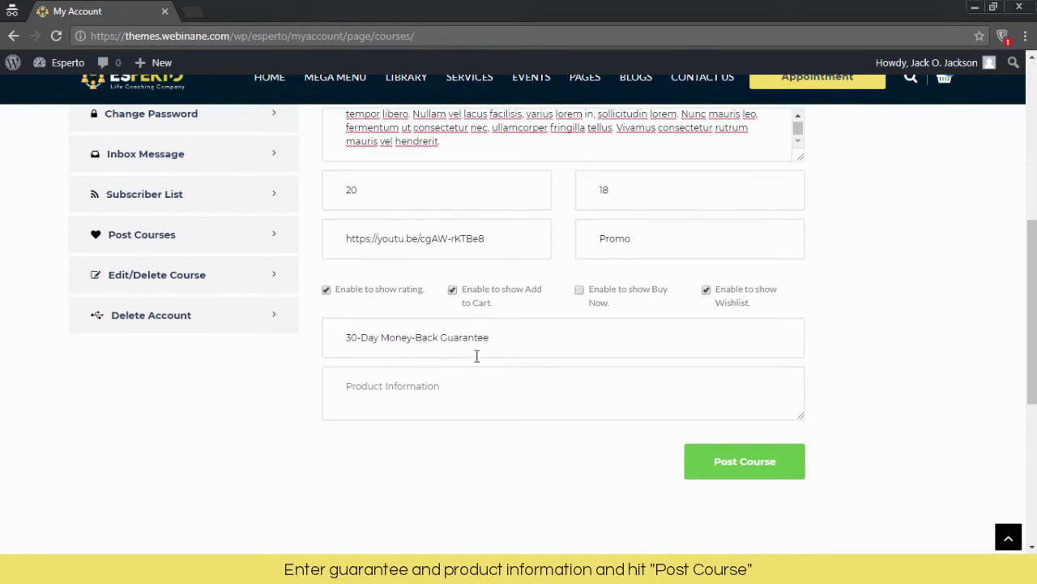
pyautogui.hotkey('ctrl', 'v')
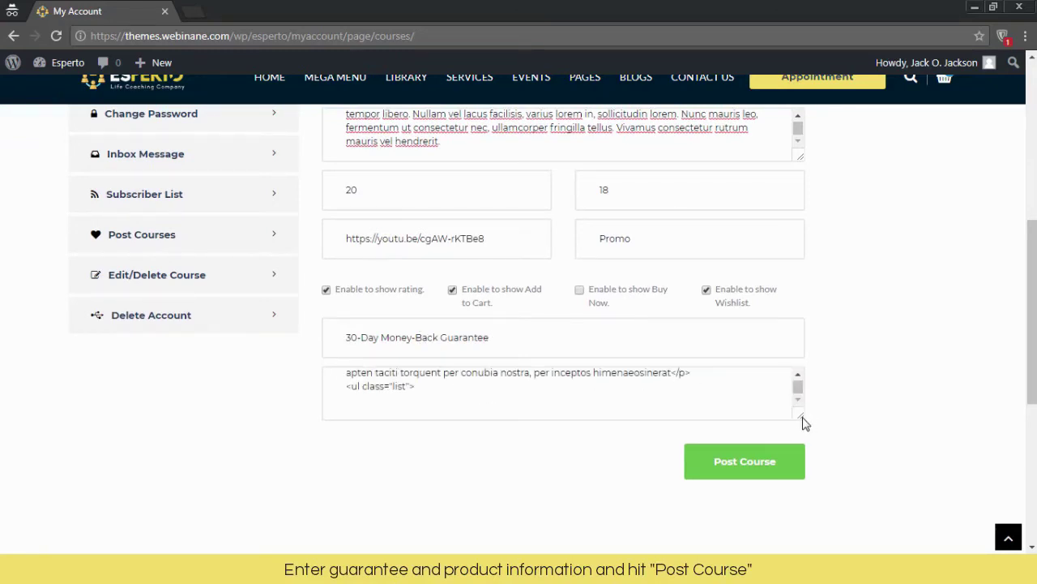
# - Enlarge the product information box to check its text, and post the course
pyautogui.moveTo(804, 423); pyautogui.dragTo(803, 475)
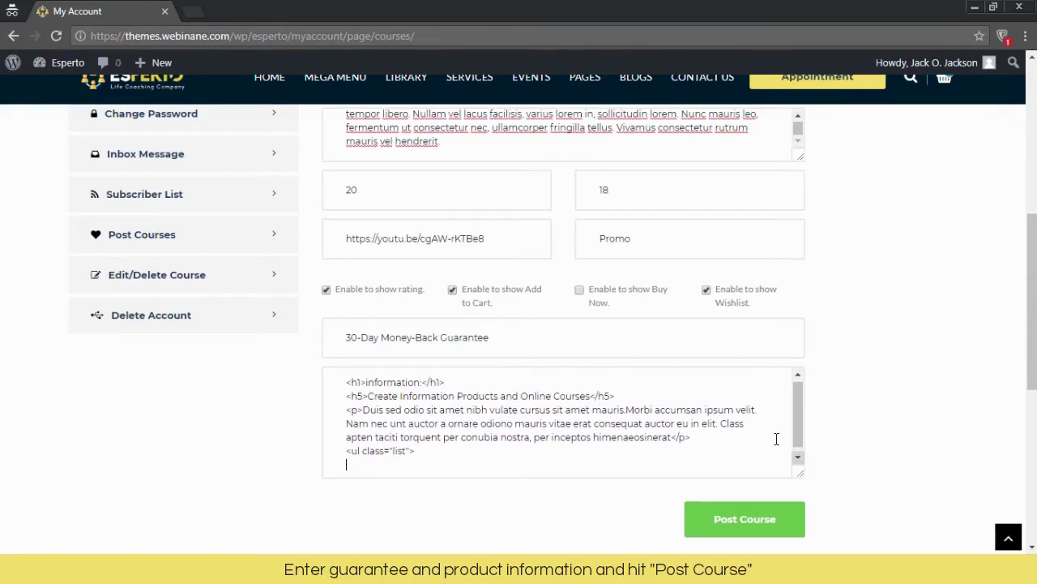
pyautogui.click(731, 526)
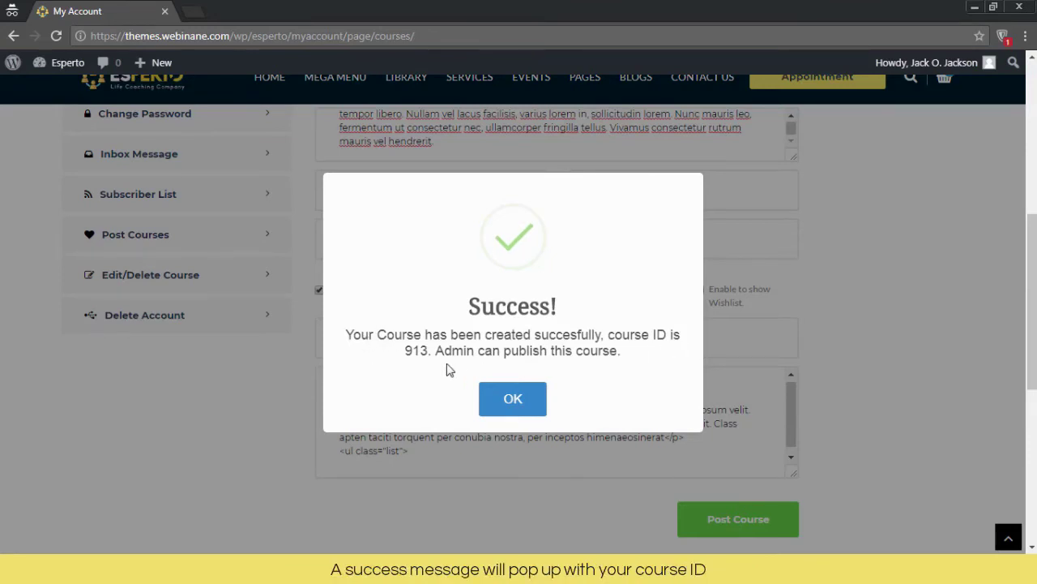
pyautogui.click(512, 405)
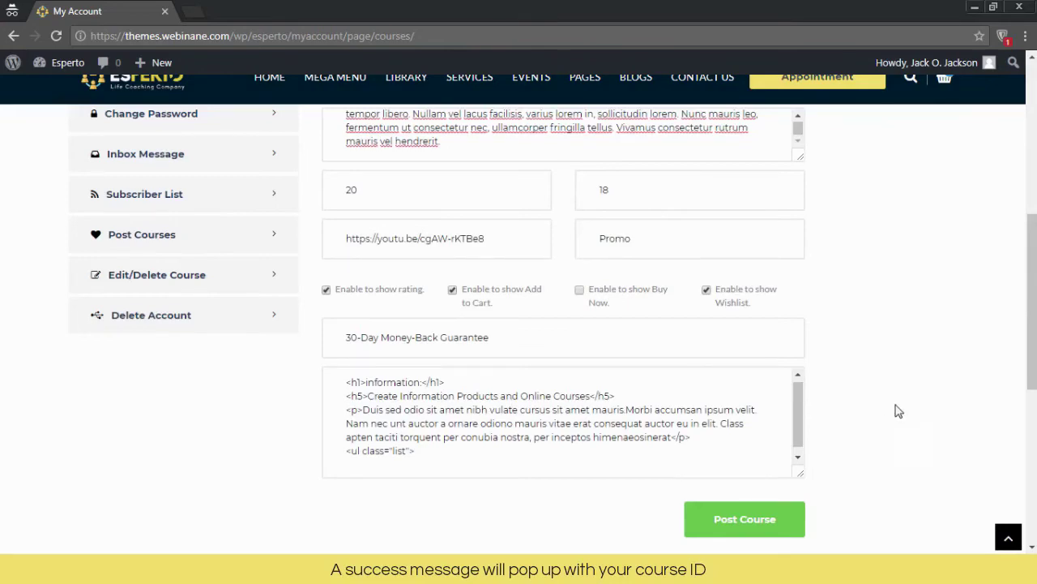
pyautogui.scroll(4, 898, 410)
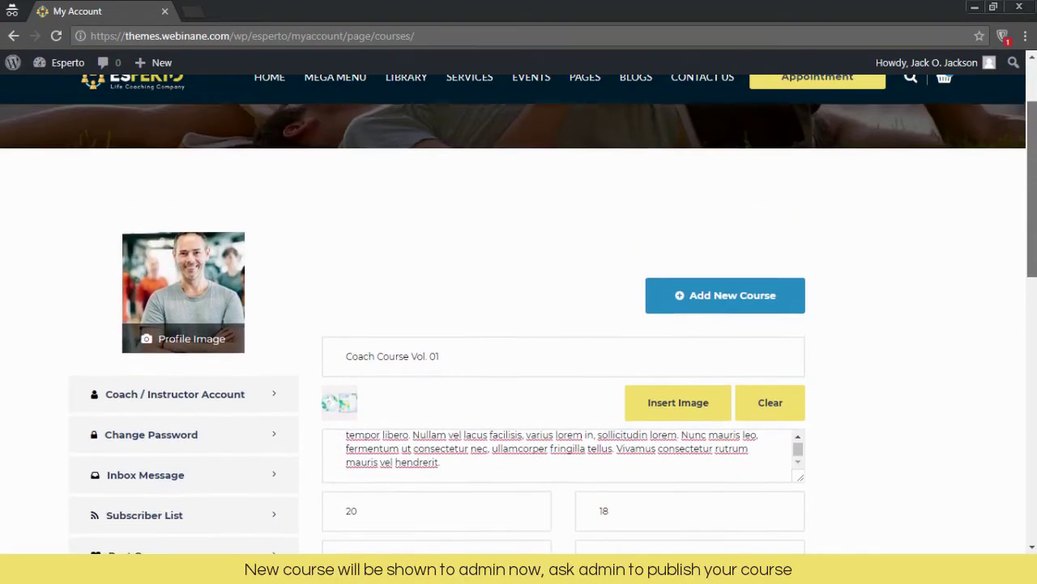
pyautogui.scroll(3, 1010, 213)
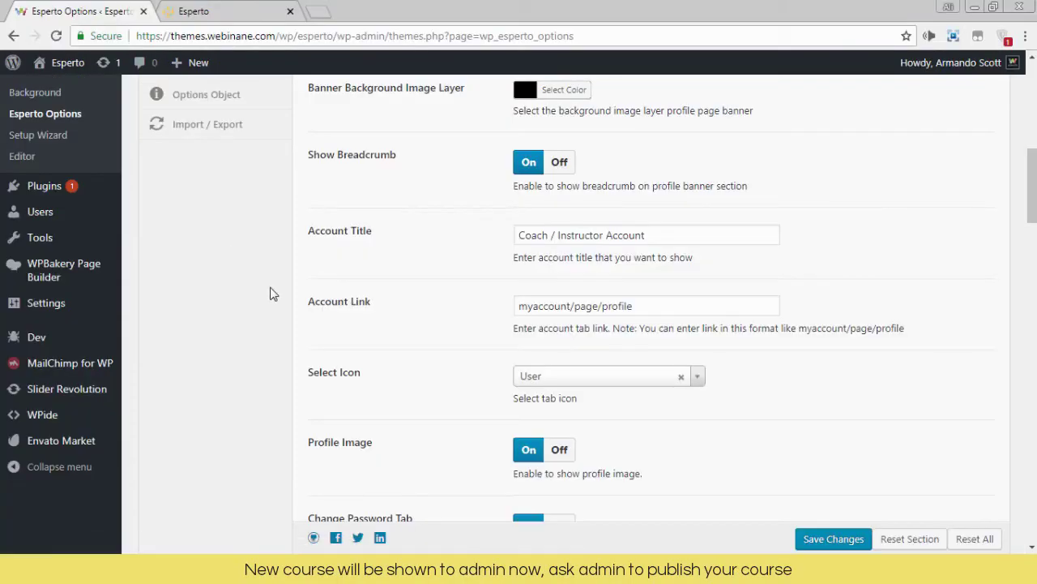
# - Switch to the admin browser window, open the pending Coach Course Vol. 01 from the list of all courses, and publish it
pyautogui.moveTo(1034, 212); pyautogui.dragTo(1033, 122)
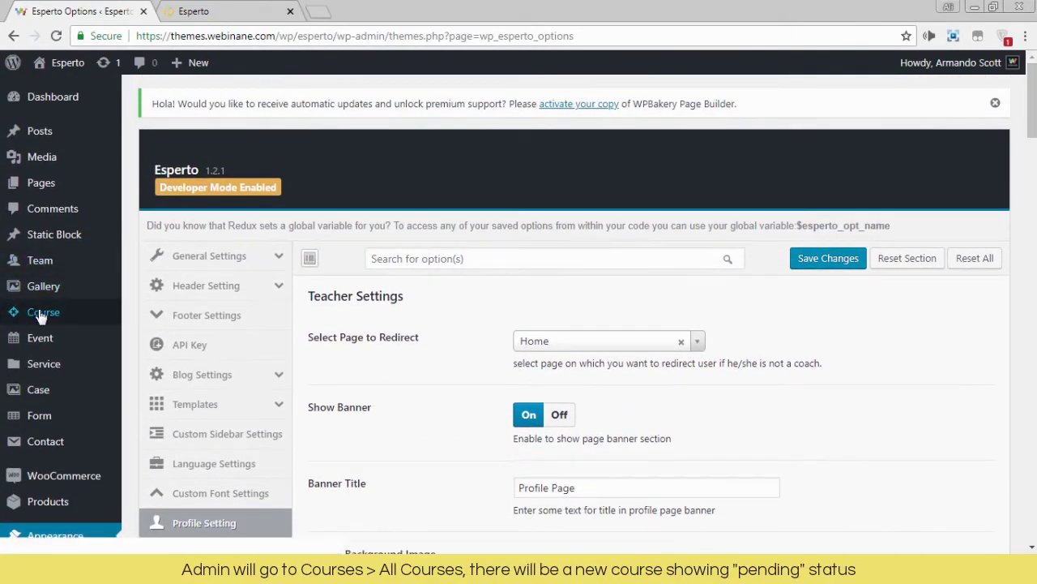
pyautogui.moveTo(68, 320)
pyautogui.click(156, 315)
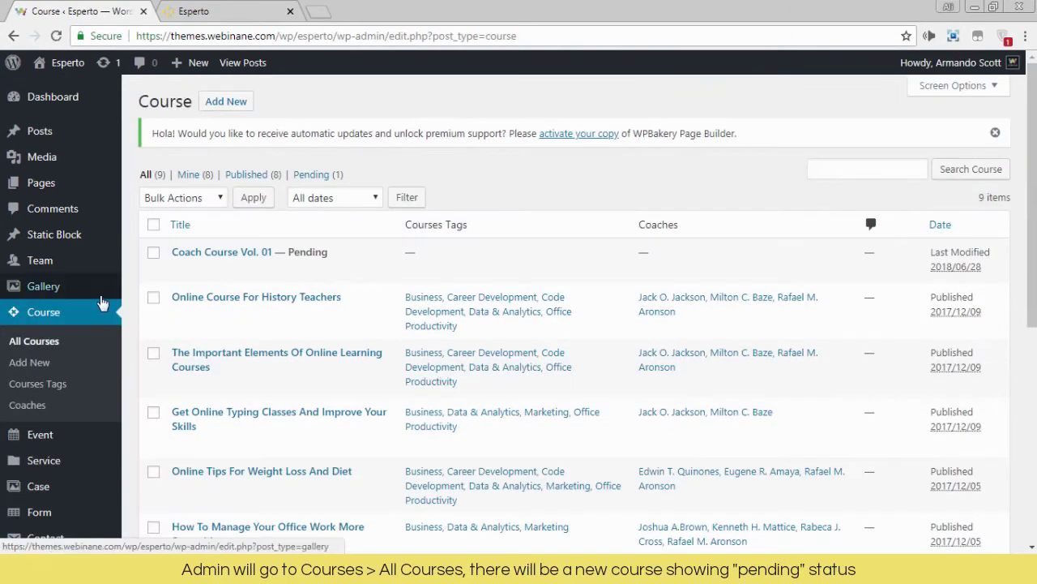
pyautogui.click(217, 253)
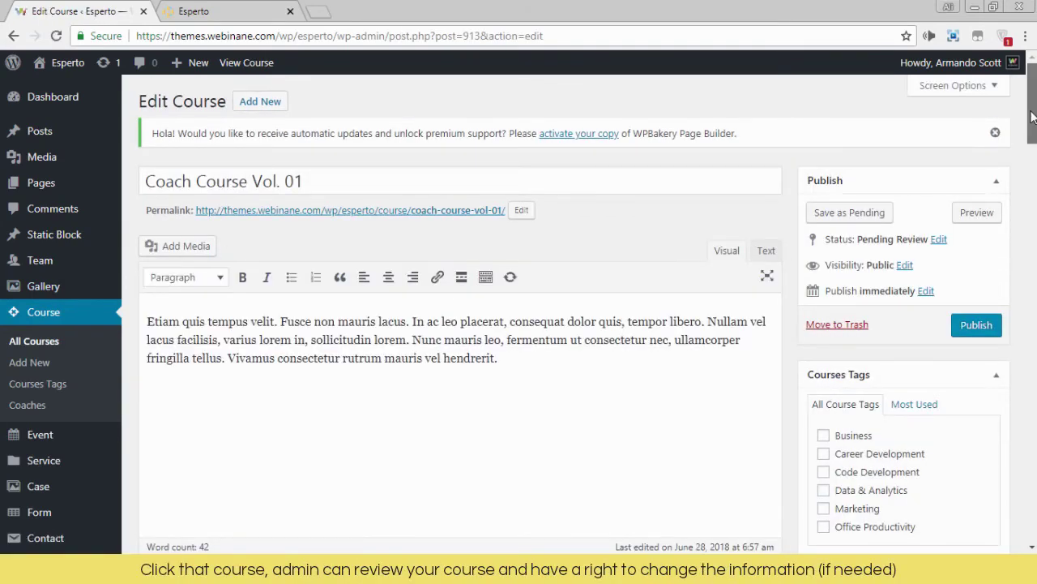
pyautogui.moveTo(1030, 116)
pyautogui.mouseDown()
pyautogui.moveTo(1031, 248)
pyautogui.moveTo(1031, 126)
pyautogui.mouseUp()
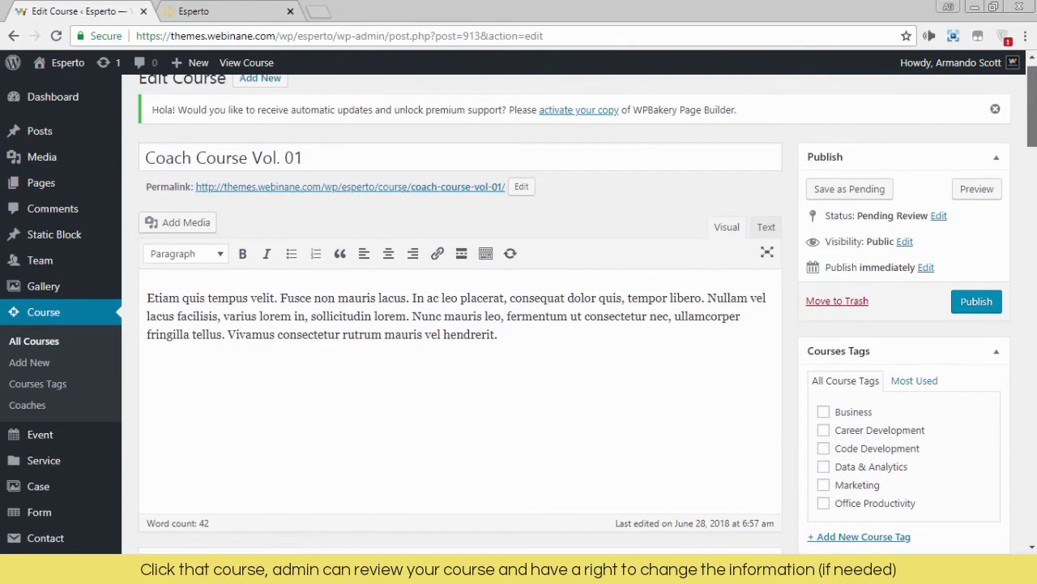
pyautogui.click(966, 308)
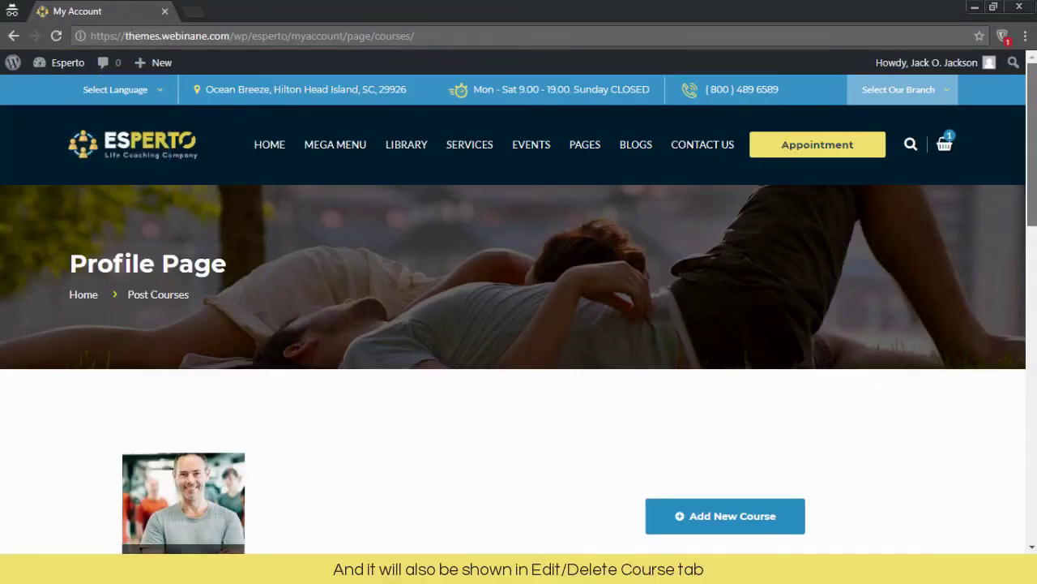
# - Switch back to the private browser window and view the published course on the coach's Edit/Delete Course page
pyautogui.scroll(-3, 966, 285)
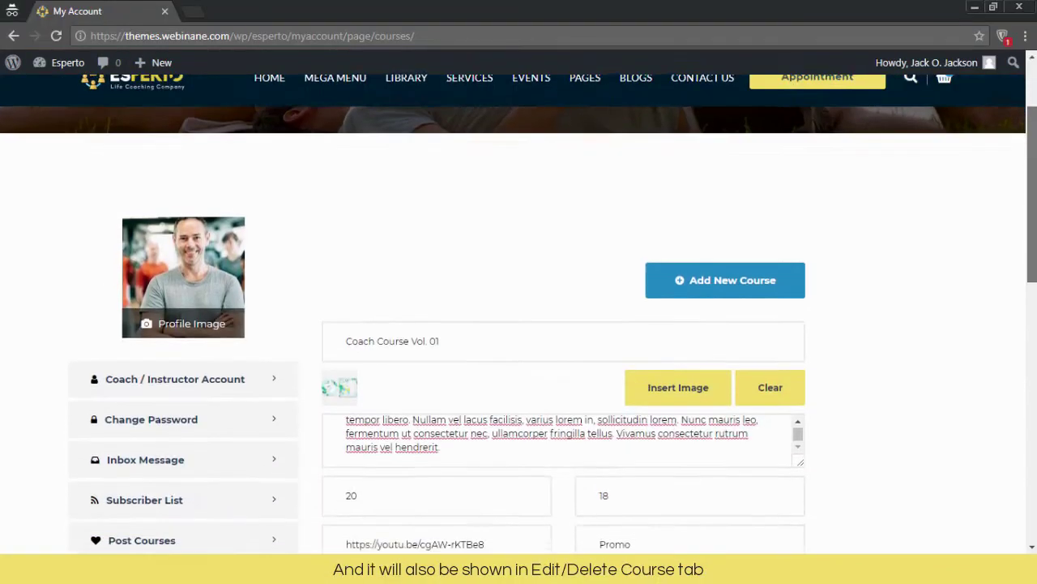
pyautogui.scroll(-2, 986, 229)
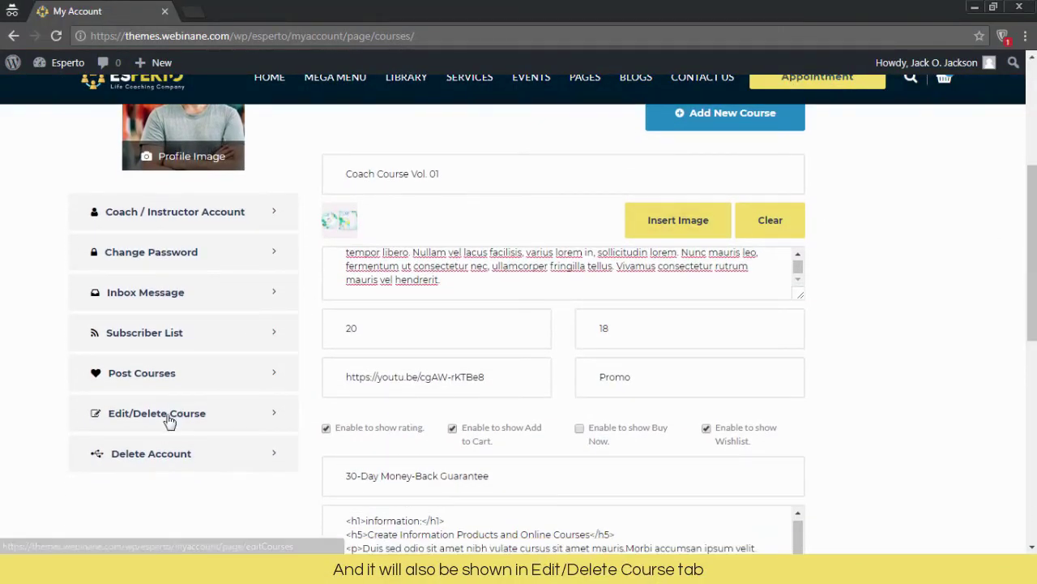
pyautogui.click(171, 422)
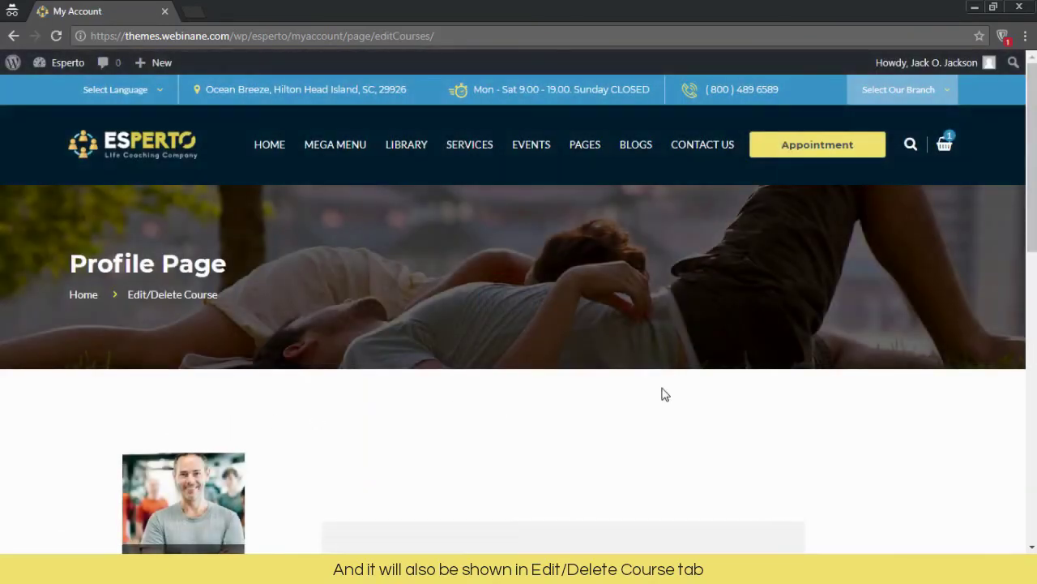
pyautogui.moveTo(1031, 162); pyautogui.dragTo(1030, 245)
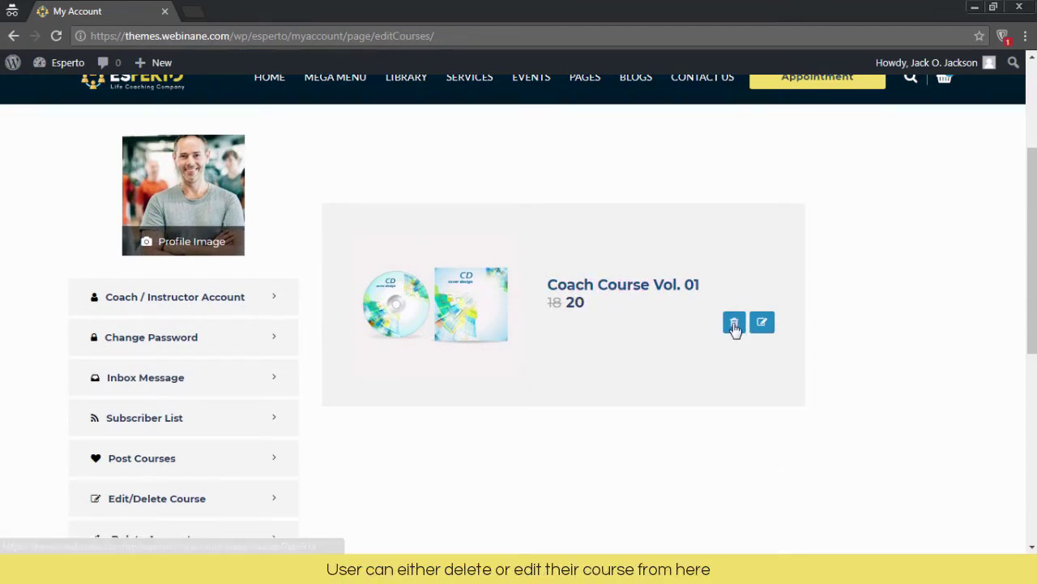
# - Open Coach Course Vol. 01 for editing from the coach's course list, set its sale price to 15, and update the course
pyautogui.click(762, 324)
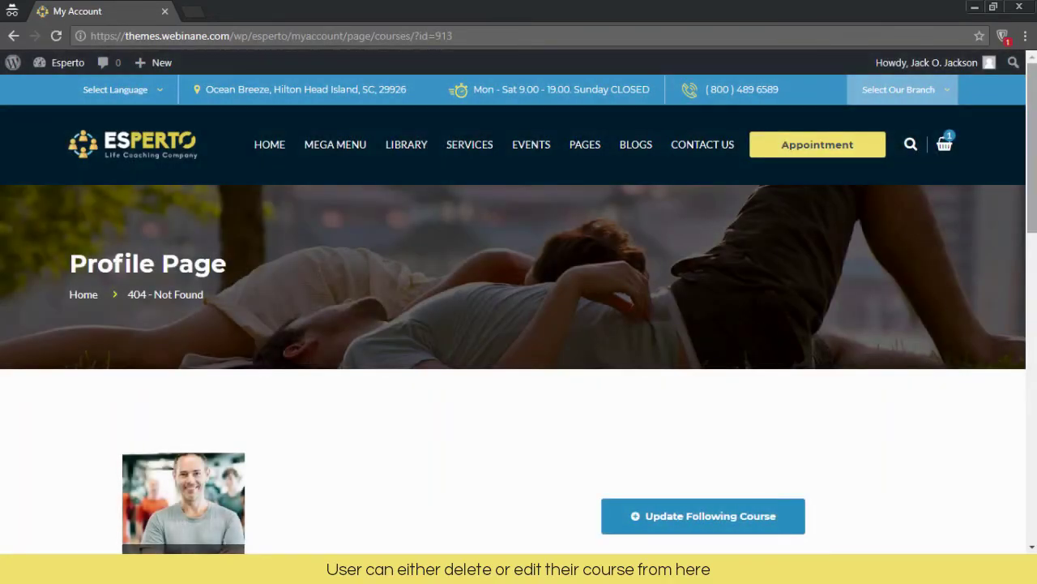
pyautogui.scroll(-5, 1034, 257)
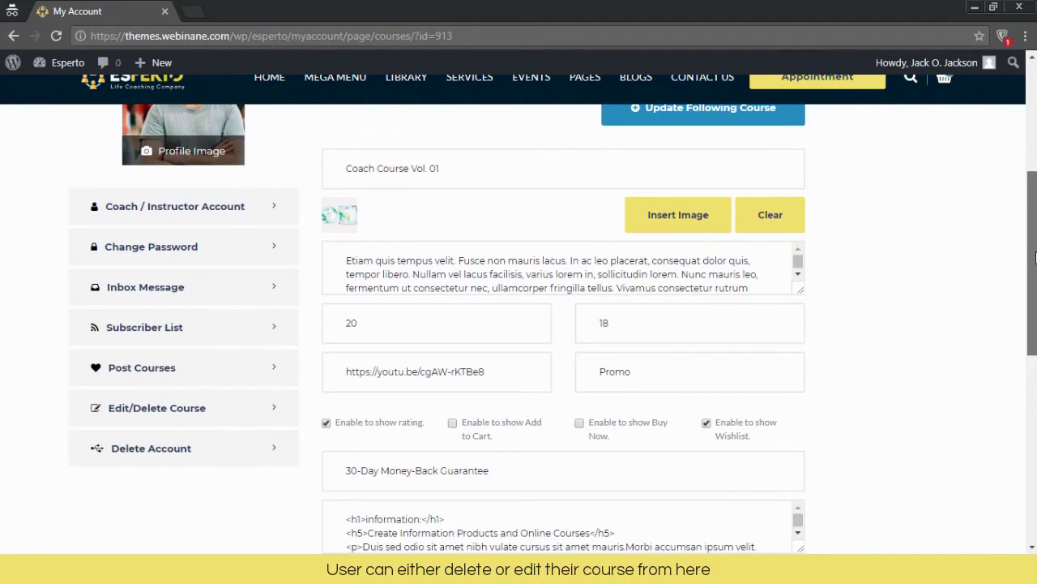
pyautogui.scroll(-1, 915, 272)
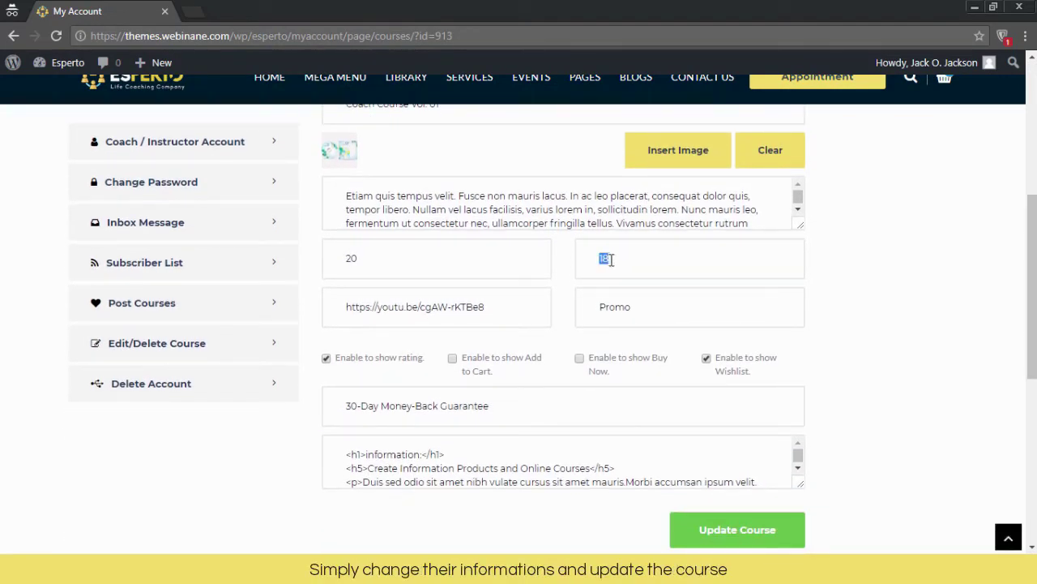
pyautogui.scroll(-1, 840, 392)
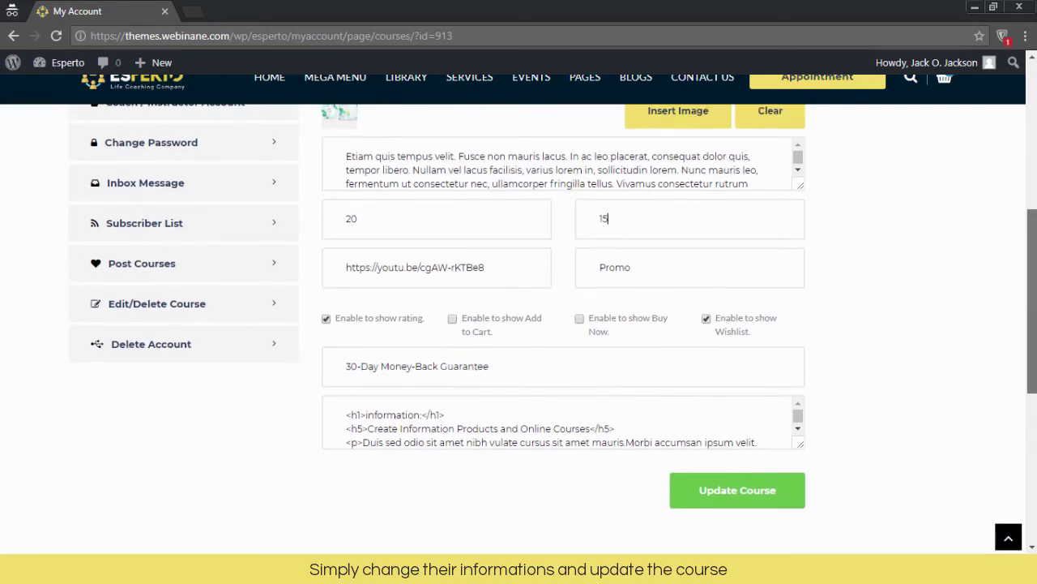
pyautogui.click(752, 477)
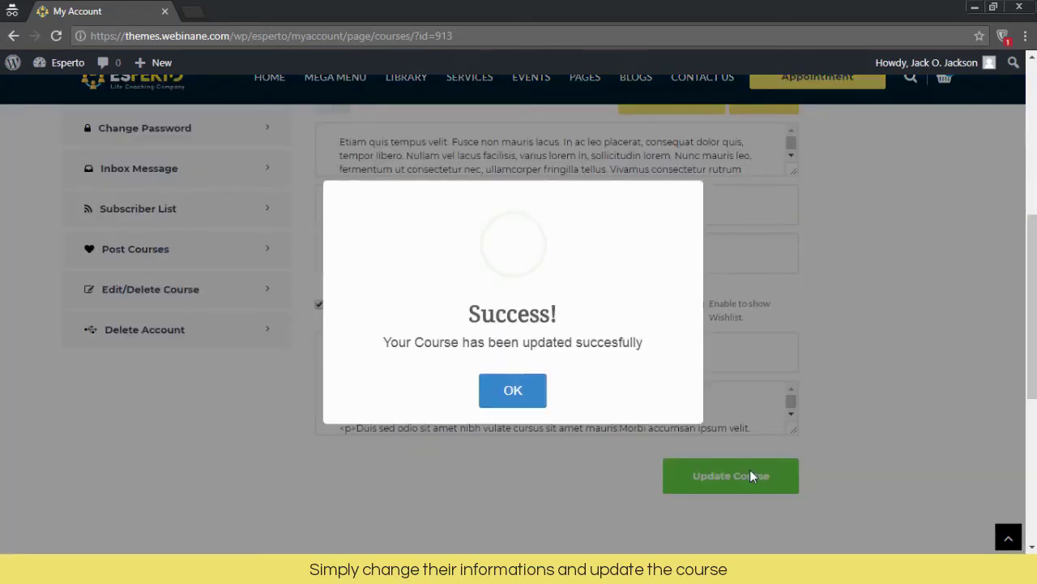
pyautogui.click(514, 392)
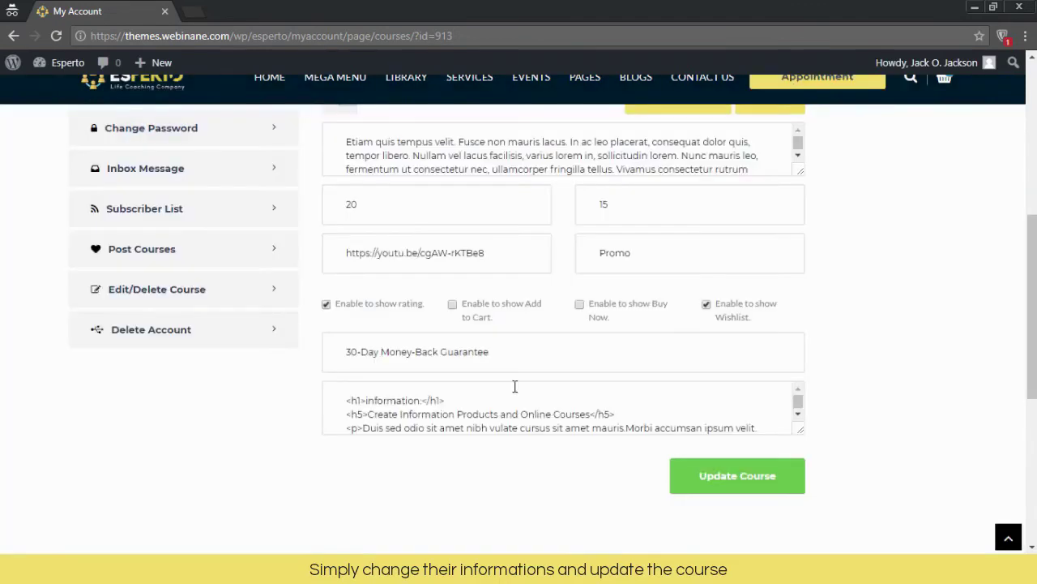
# - Open the Delete Account page of the coach's account and view its account deletion options
pyautogui.scroll(-1, 732, 414)
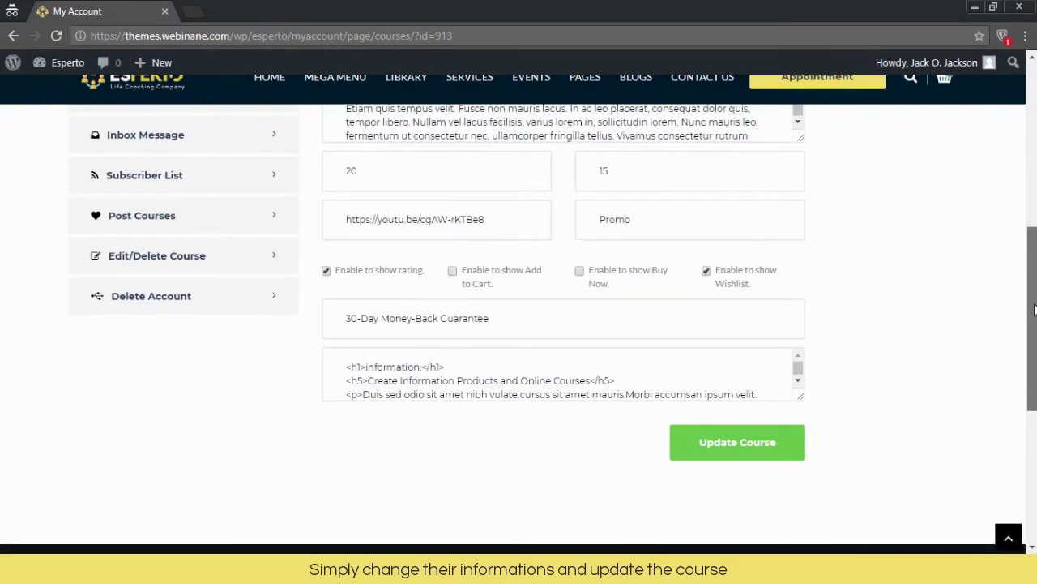
pyautogui.scroll(2, 733, 413)
pyautogui.click(188, 427)
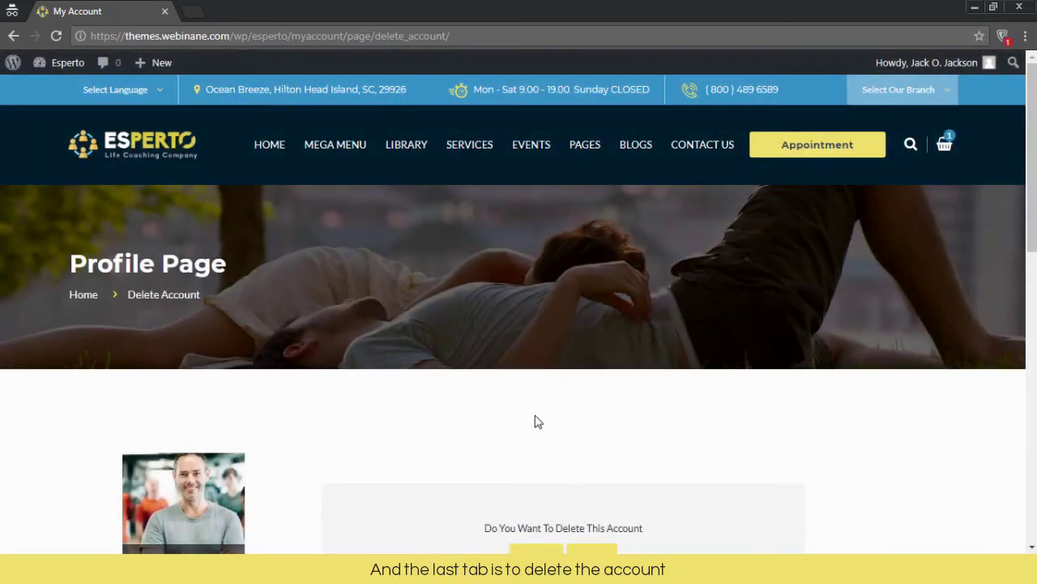
pyautogui.scroll(-3, 1032, 184)
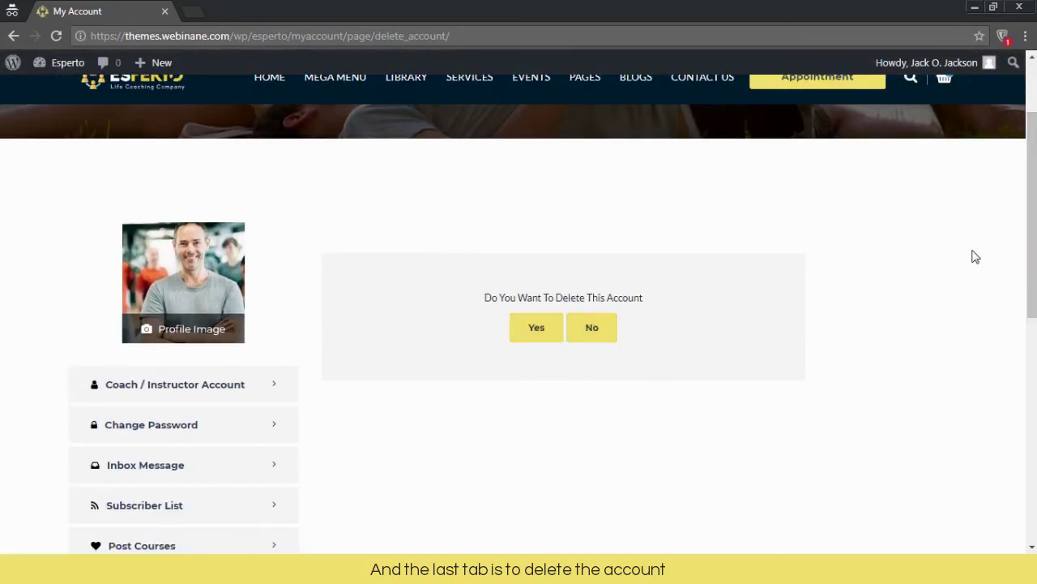
pyautogui.scroll(1, 1031, 211)
pyautogui.scroll(3, 1032, 210)
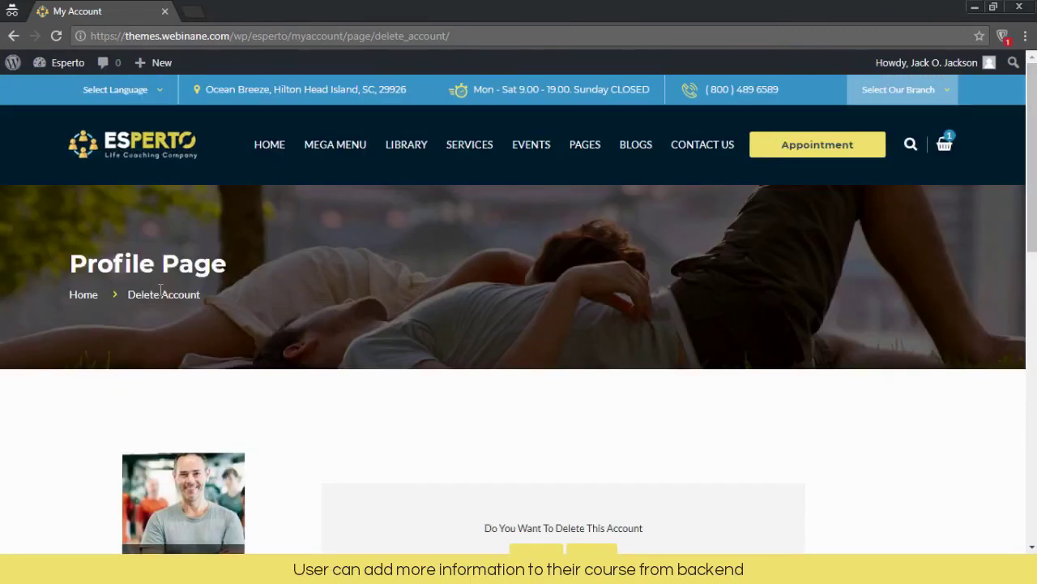
# - Log in to the WordPress dashboard with the coach's username and password, and open Coach Course Vol. 01 from the list of all courses
pyautogui.moveTo(56, 63)
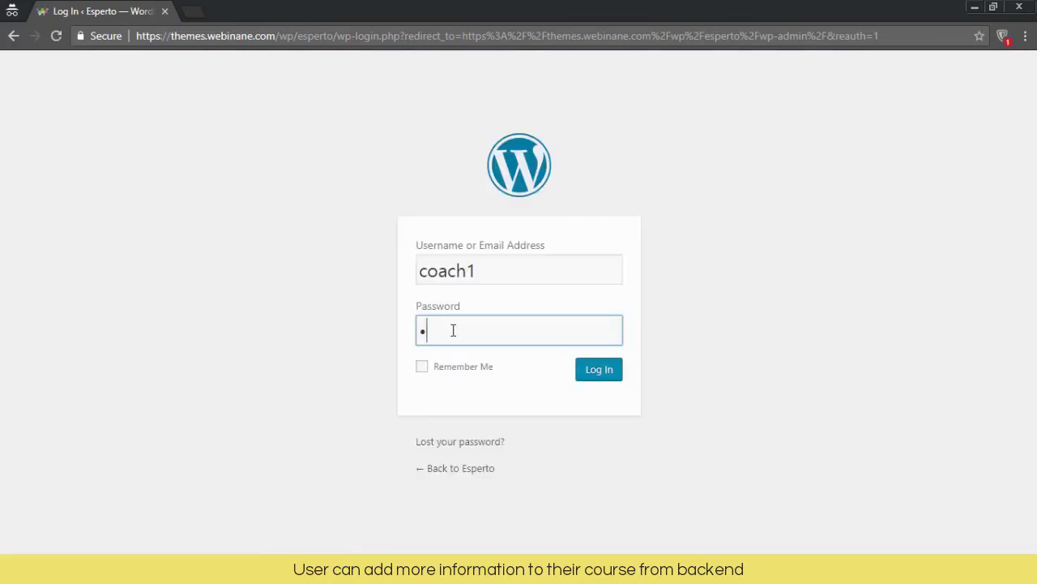
pyautogui.press('Return')
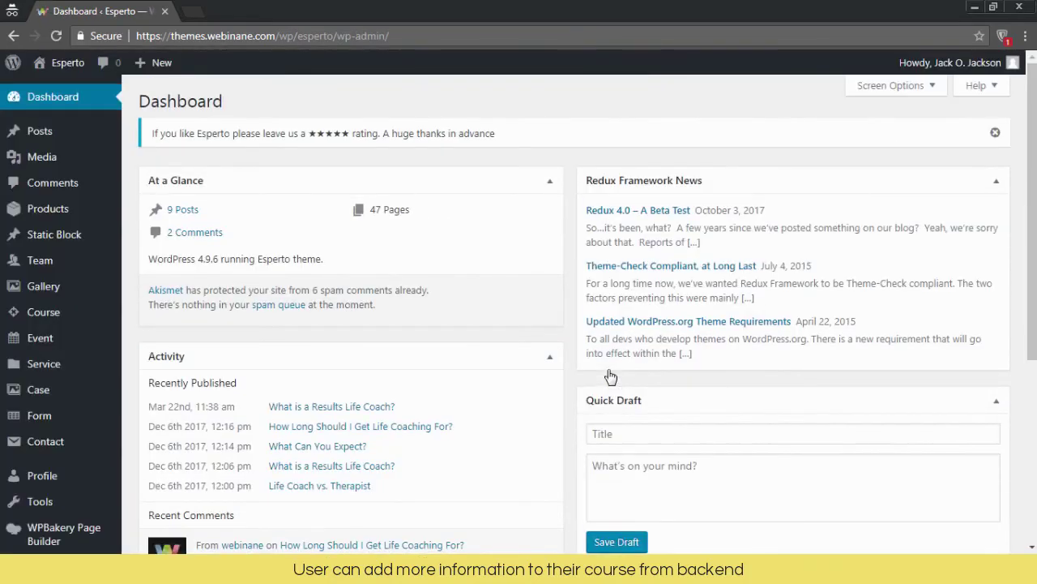
pyautogui.moveTo(47, 316)
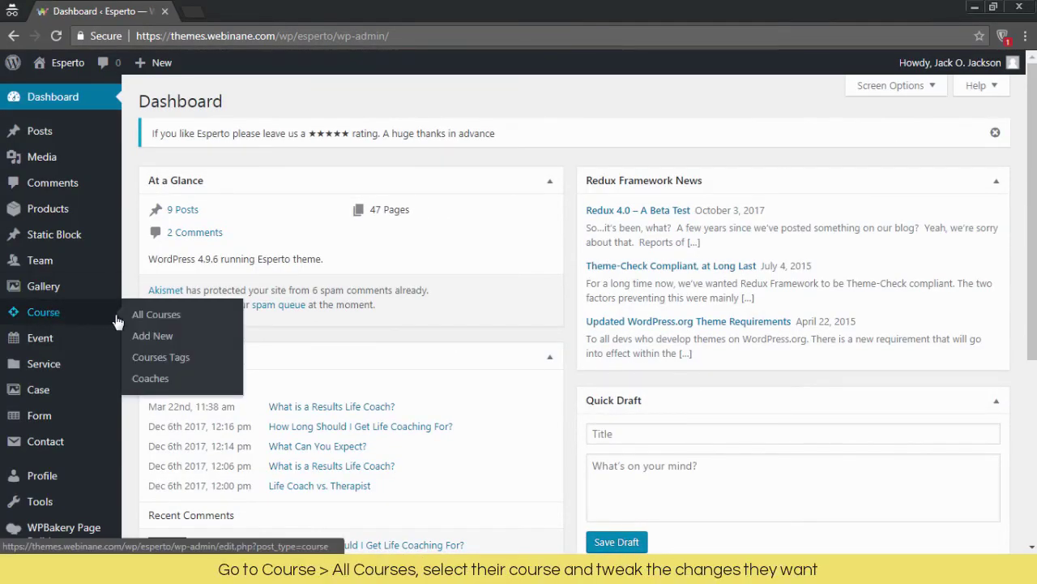
pyautogui.click(157, 313)
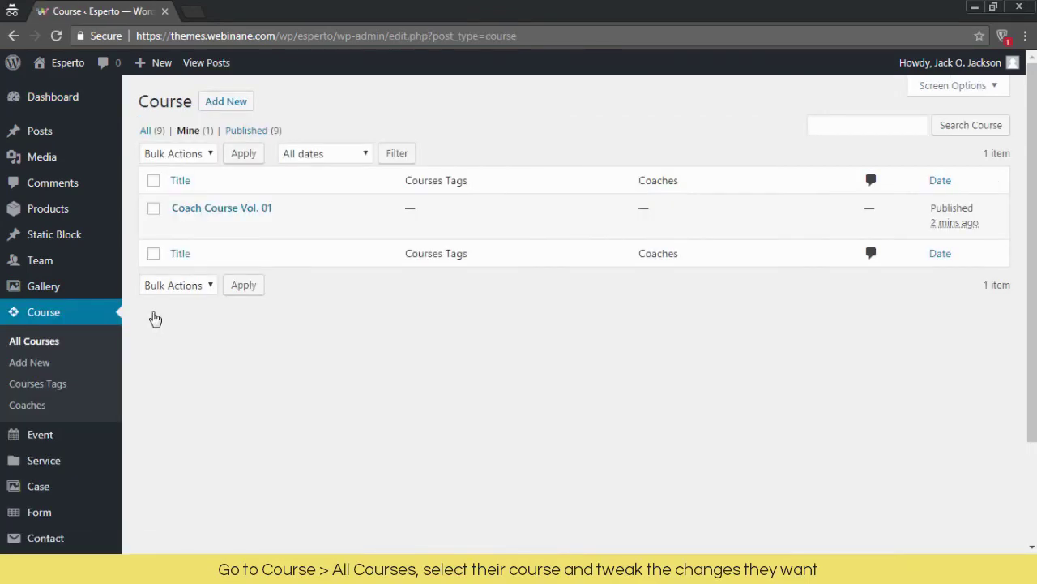
pyautogui.click(237, 211)
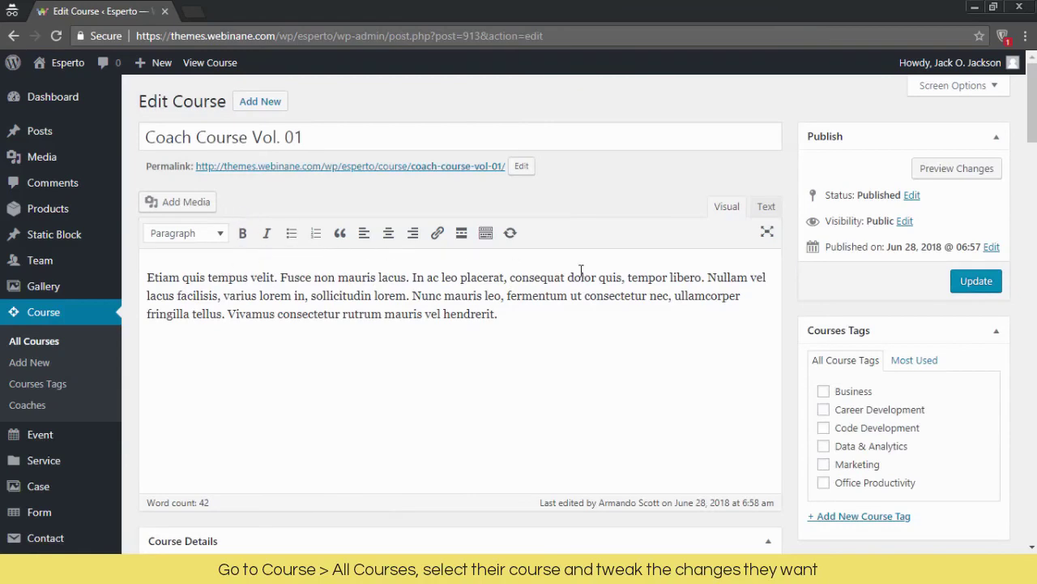
# - Assign the Code Development, Data & Analytics and Office Productivity tags to the course, review its details, and update it
pyautogui.moveTo(1032, 130); pyautogui.dragTo(1033, 151)
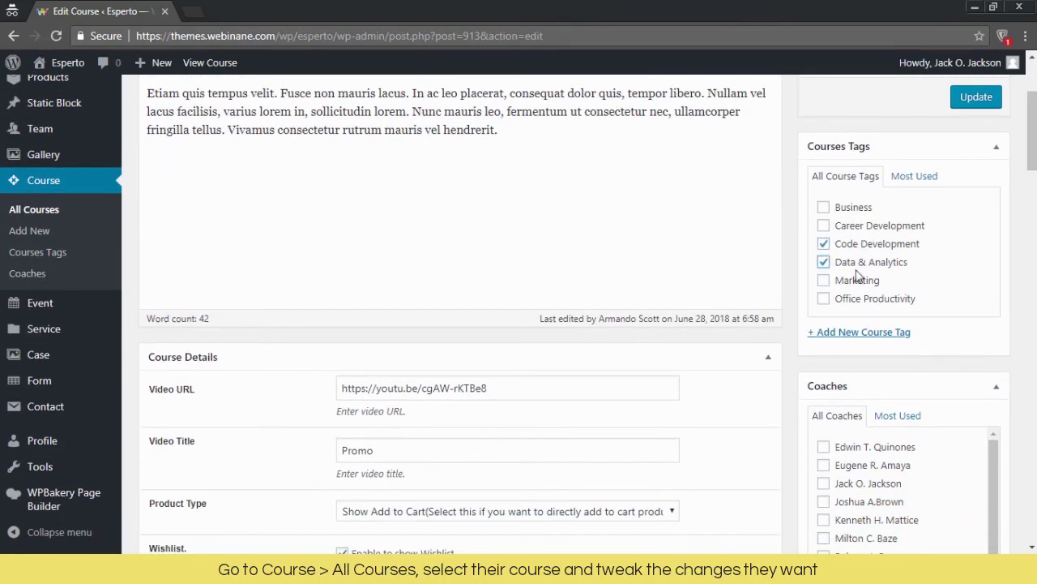
pyautogui.scroll(-3, 1032, 183)
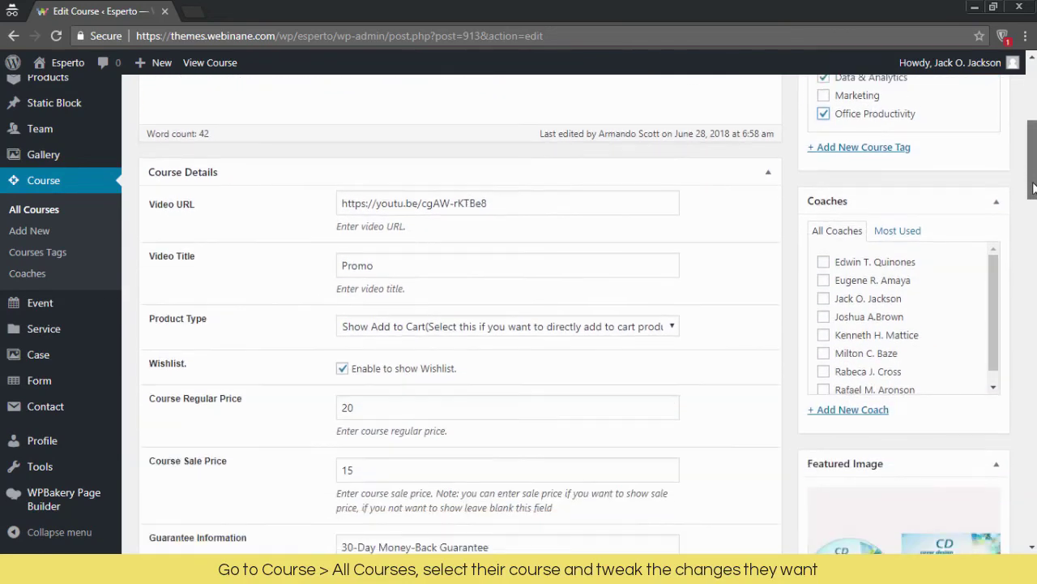
pyautogui.scroll(-2, 1032, 190)
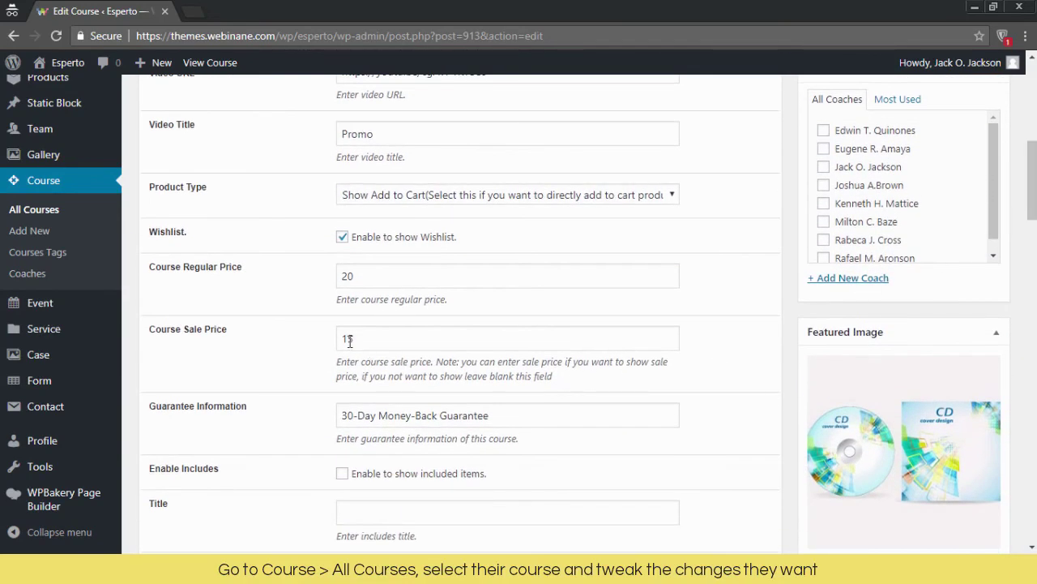
pyautogui.scroll(-3, 1031, 182)
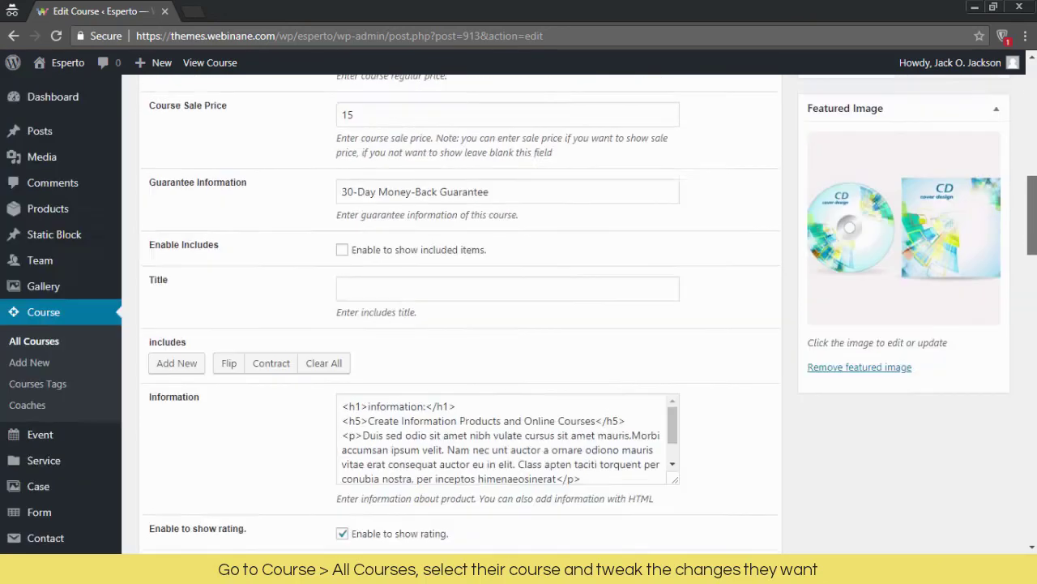
pyautogui.scroll(5, 1031, 182)
pyautogui.scroll(5, 939, 297)
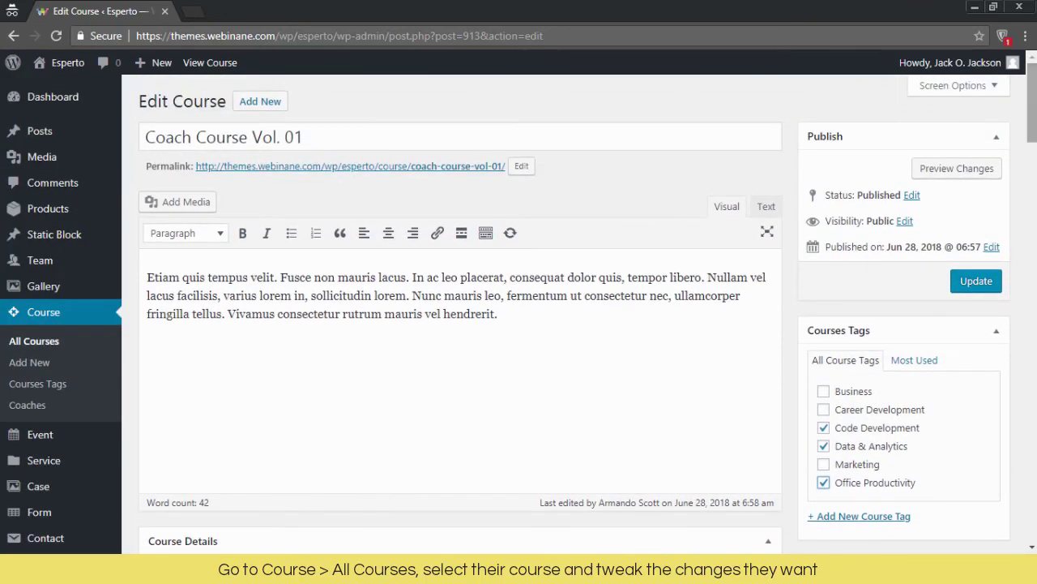
pyautogui.click(974, 286)
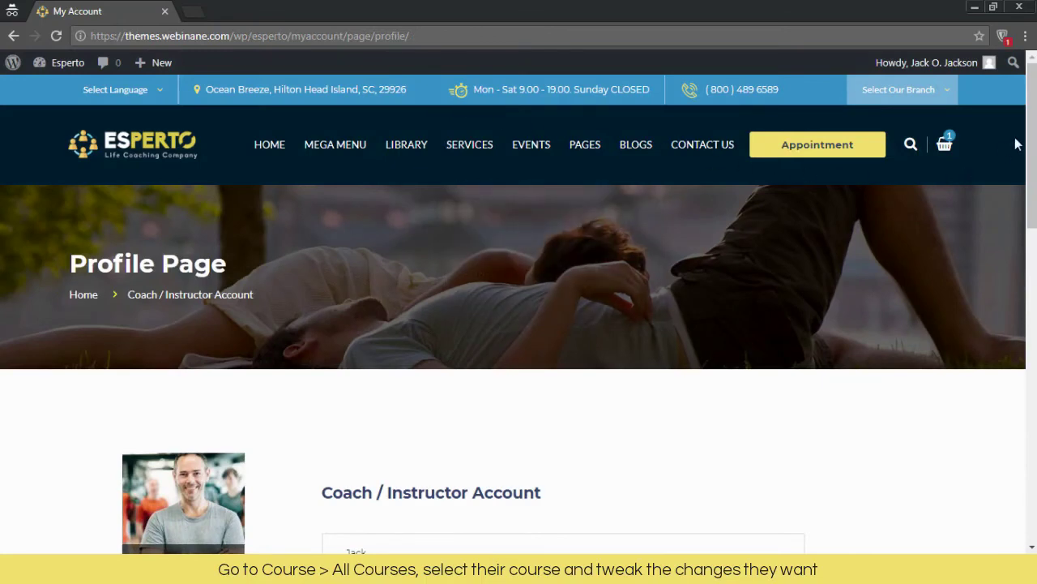
# - View the profile details on the coach's front-end Coach / Instructor Account page
pyautogui.moveTo(1032, 136); pyautogui.dragTo(1035, 209)
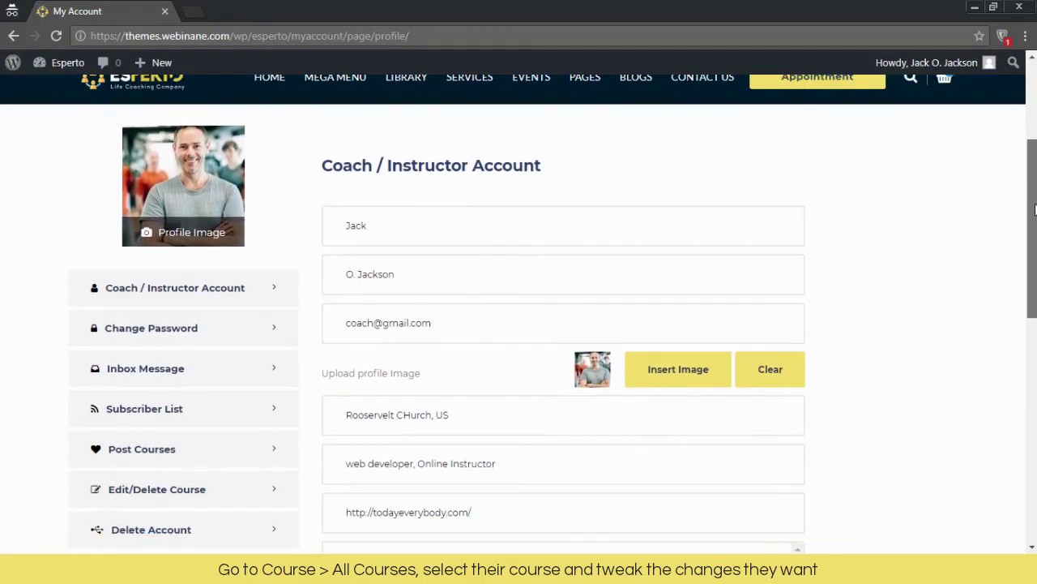